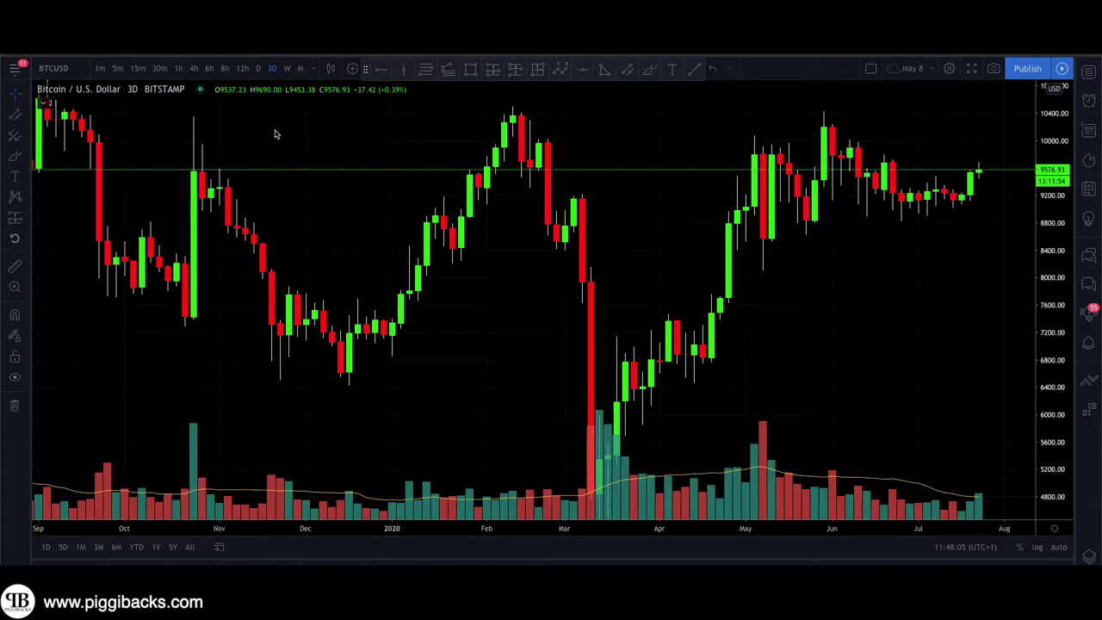
Look through the available chart styles and choose Candles for the Bitcoin chart.
click(330, 70)
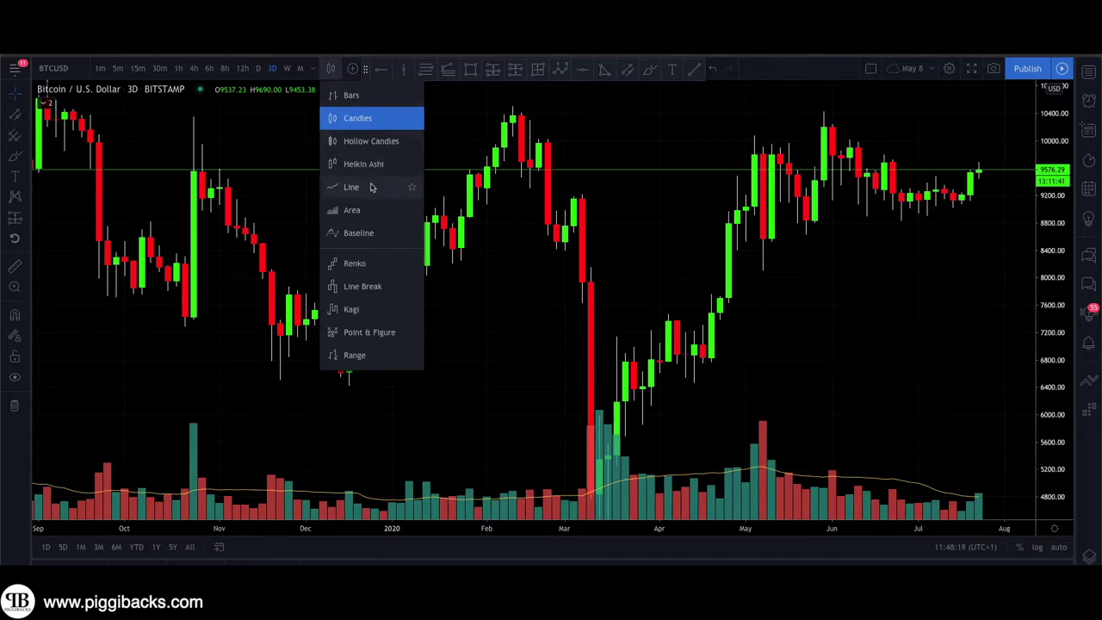
click(356, 125)
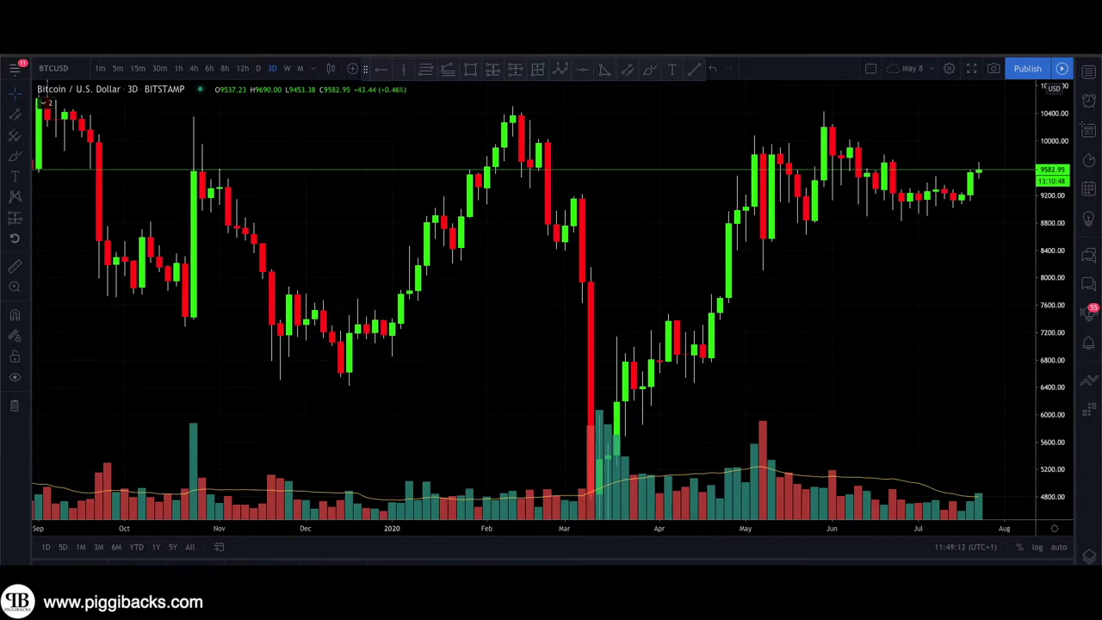
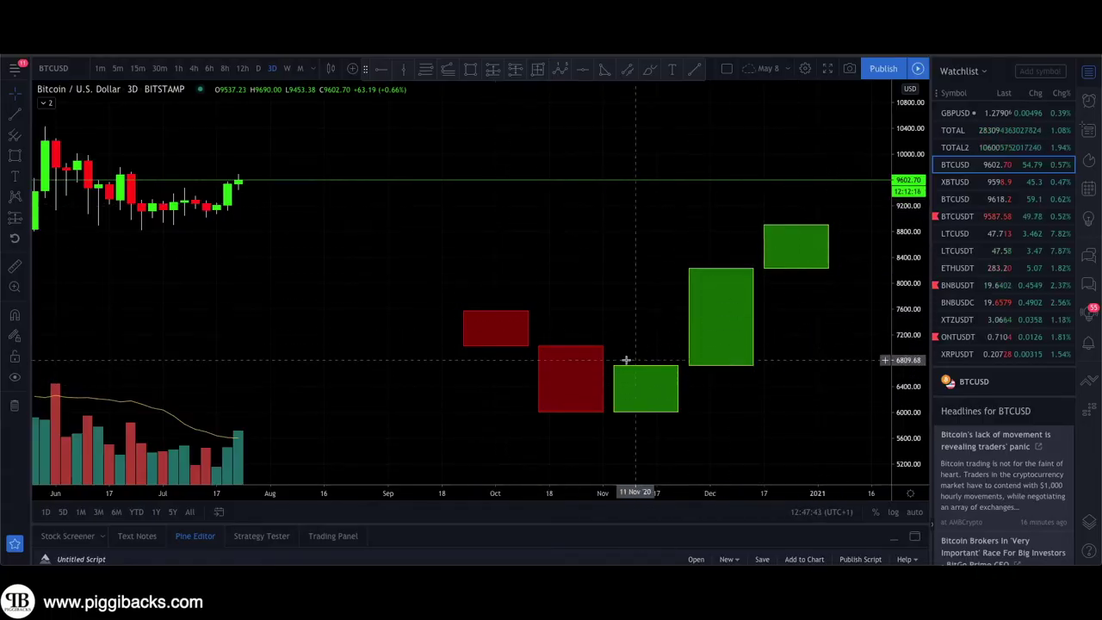
Resize the first red candle body above the Open line, below the Close line, then collapse it flat onto the Open line.
mouse_move(528, 348)
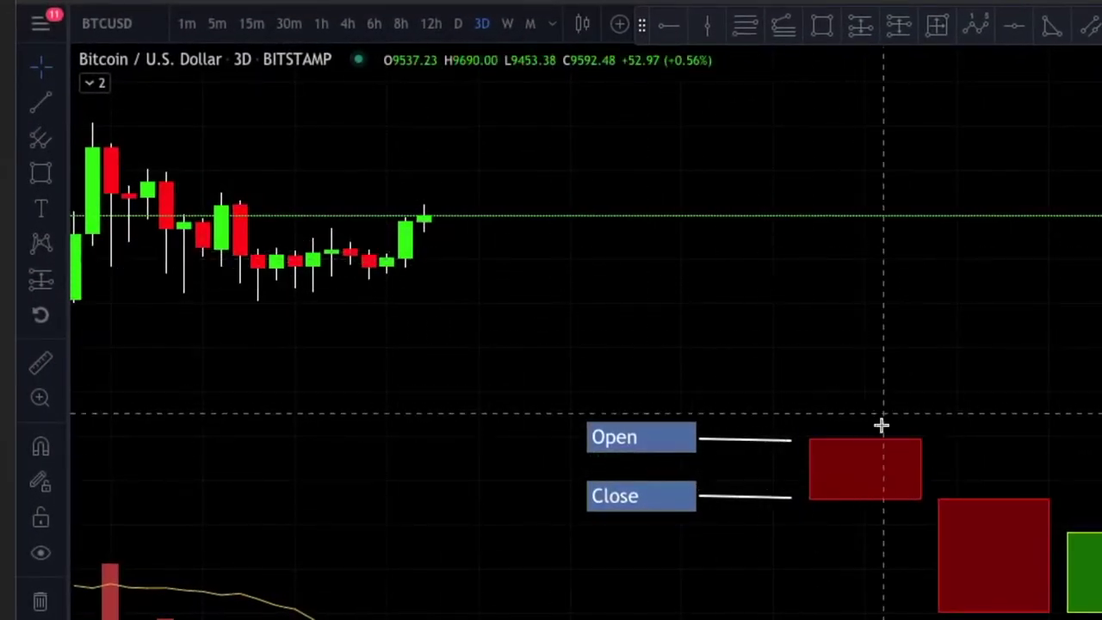
drag(920, 500, 919, 392)
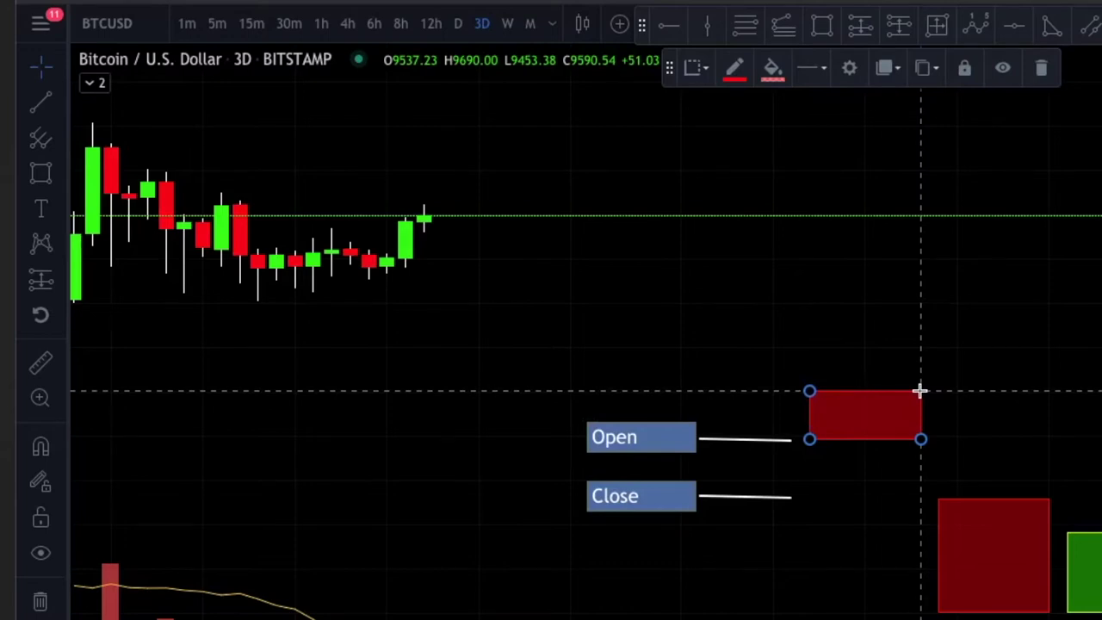
drag(919, 392, 922, 534)
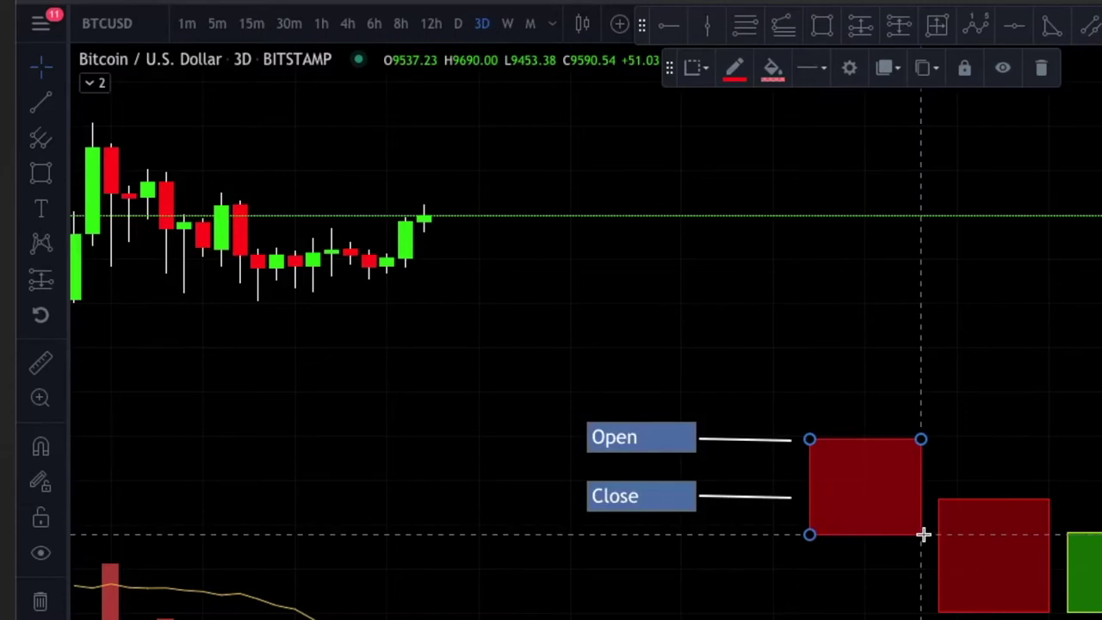
drag(923, 533, 916, 496)
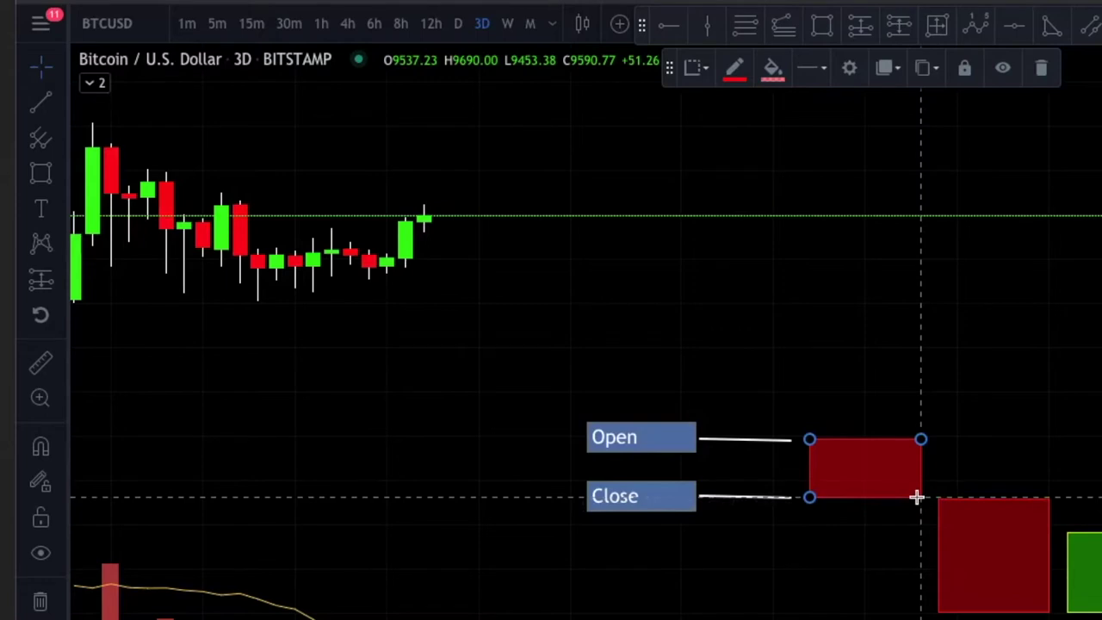
drag(916, 496, 916, 440)
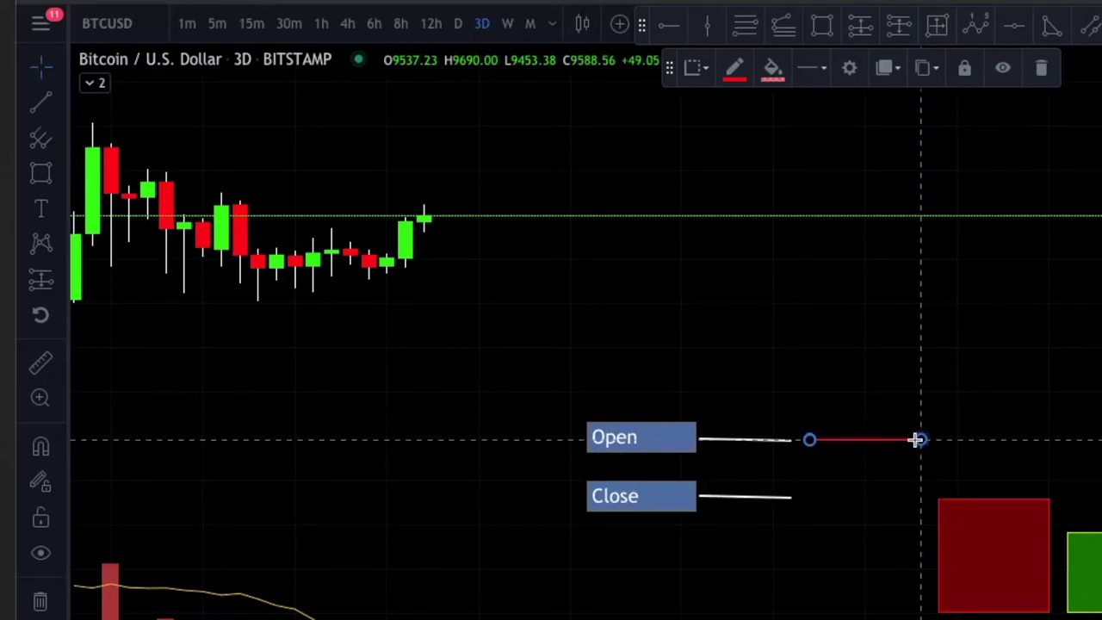
mouse_move(916, 439)
mouse_down()
mouse_move(918, 453)
mouse_move(917, 431)
mouse_move(921, 440)
mouse_up()
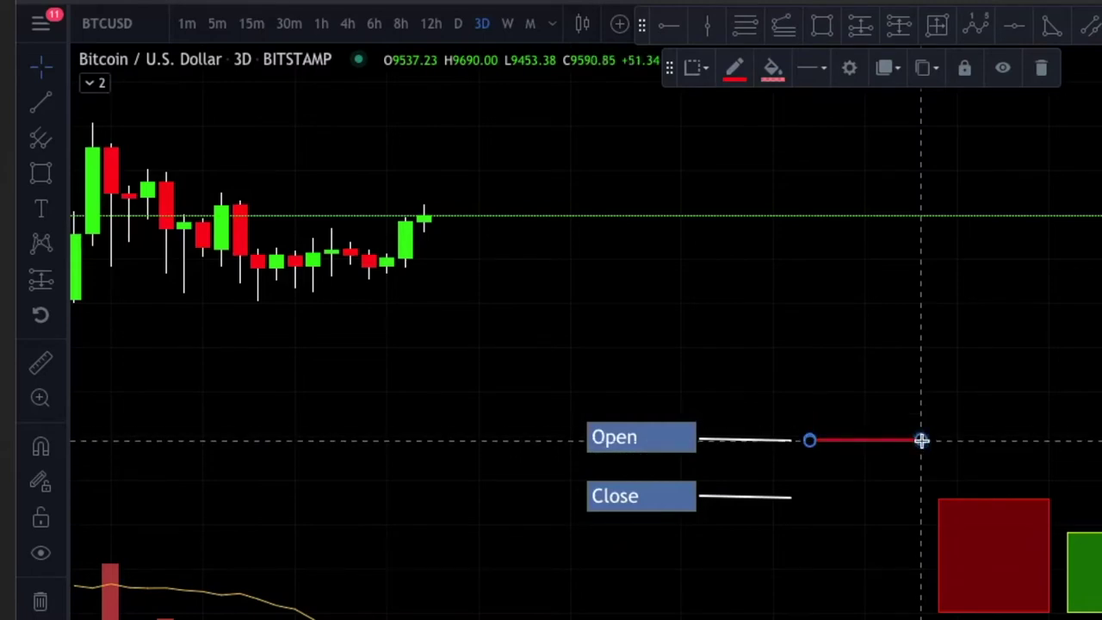
Stretch the first candle body from the Open line up to the High line and fill it green.
mouse_move(921, 439)
mouse_down()
mouse_move(919, 457)
mouse_move(920, 439)
mouse_up()
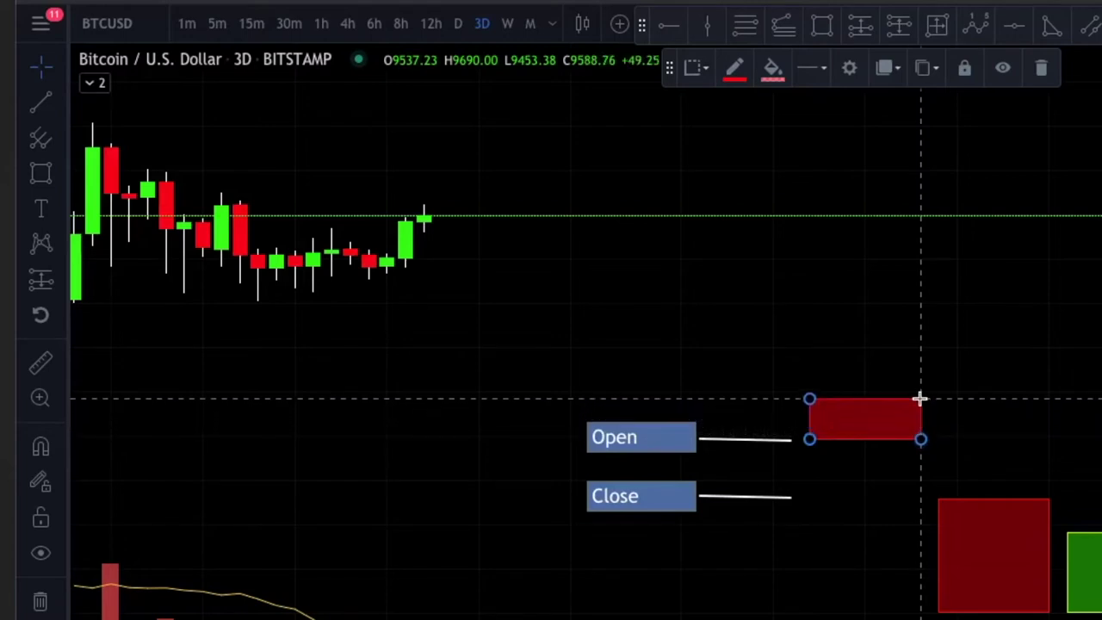
click(920, 399)
click(710, 27)
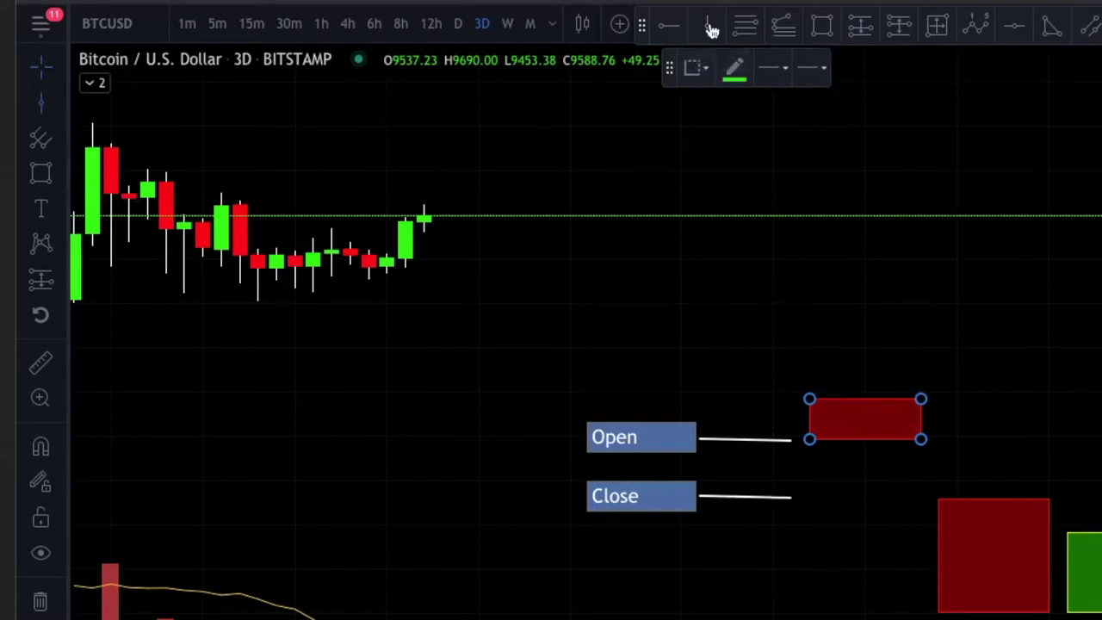
key(Escape)
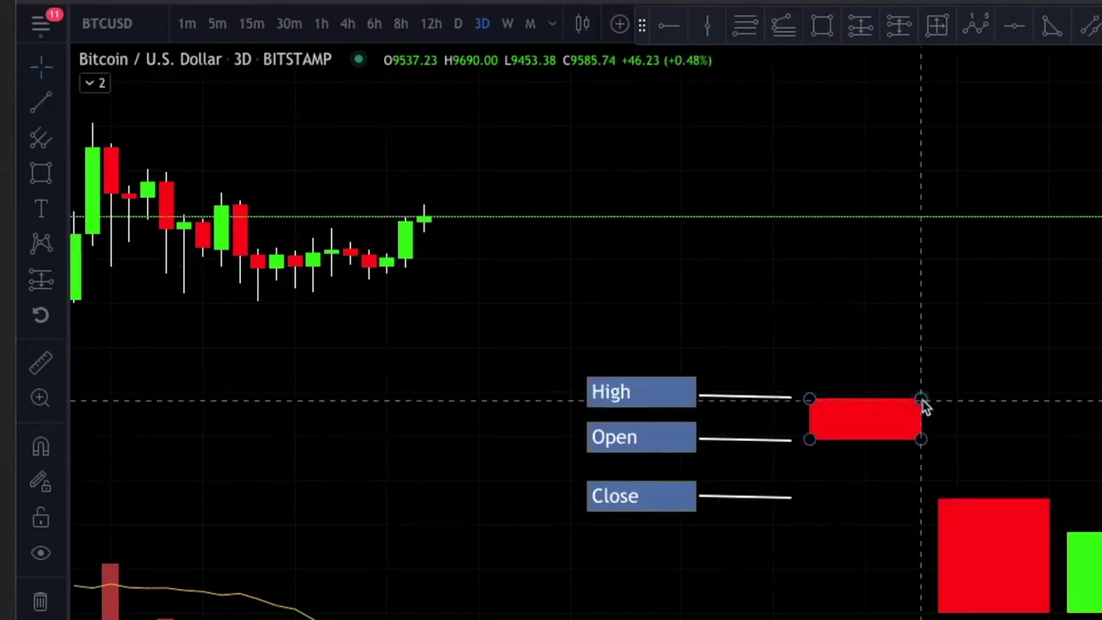
click(921, 400)
drag(921, 400, 921, 396)
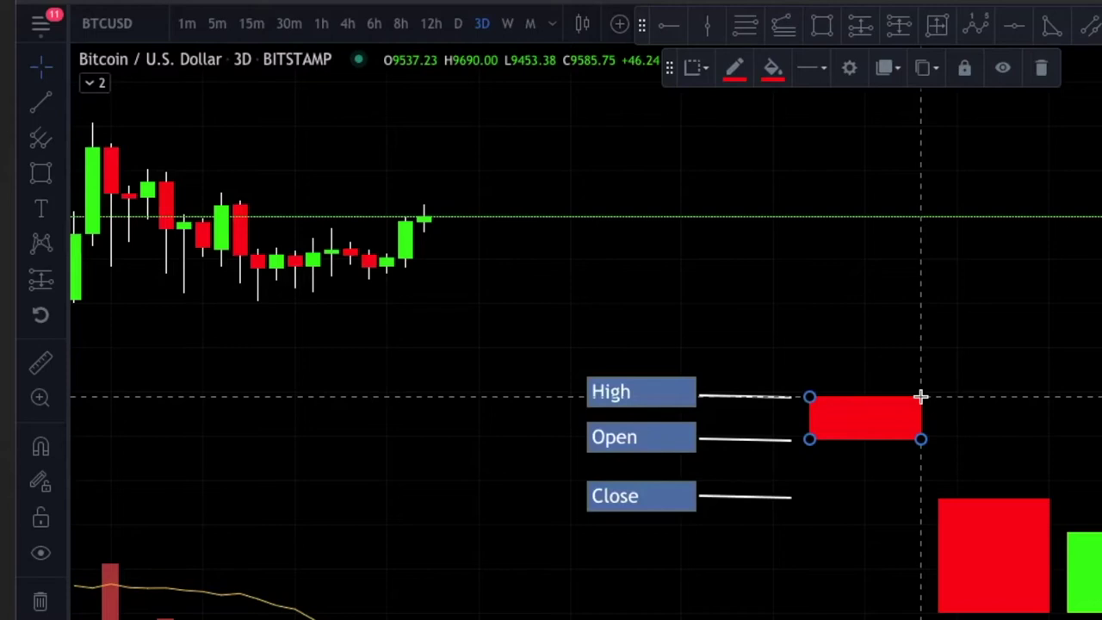
right_click(920, 398)
click(921, 400)
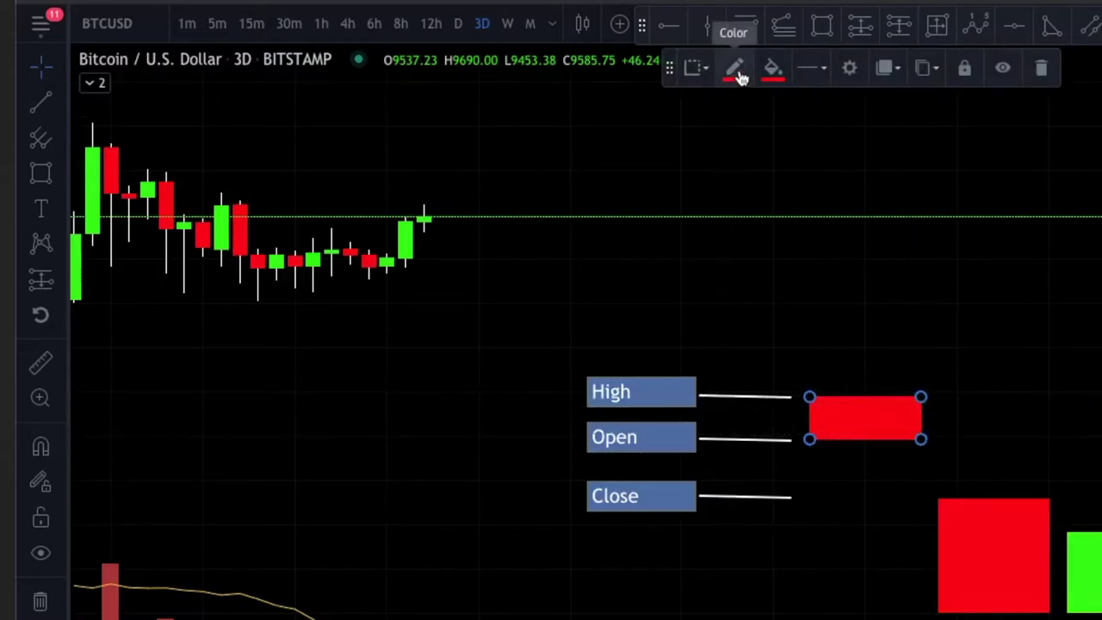
click(774, 78)
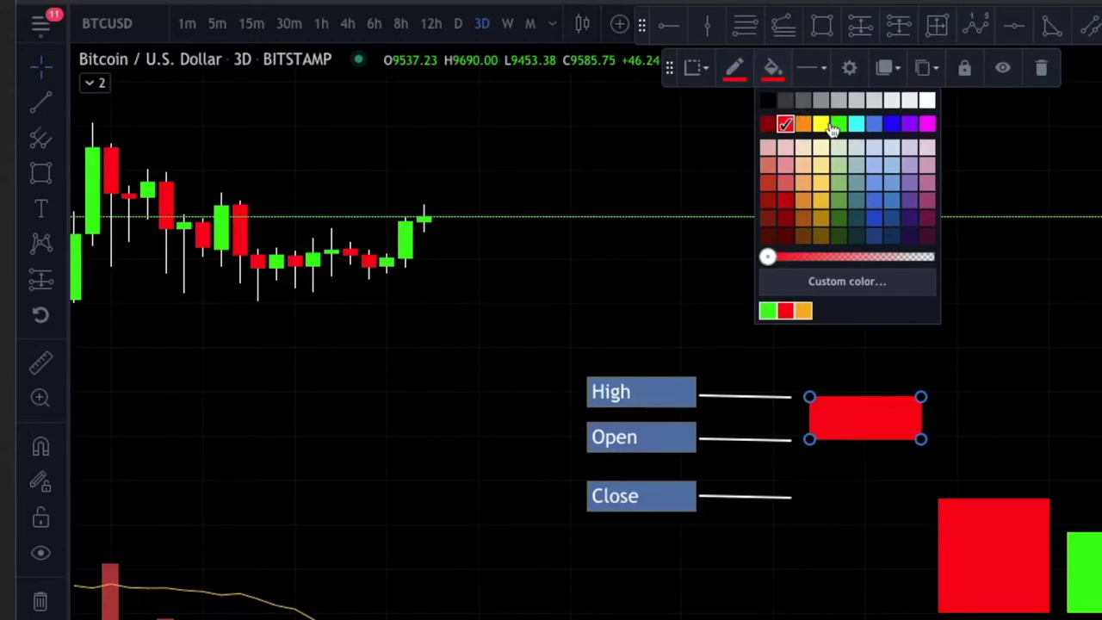
click(838, 125)
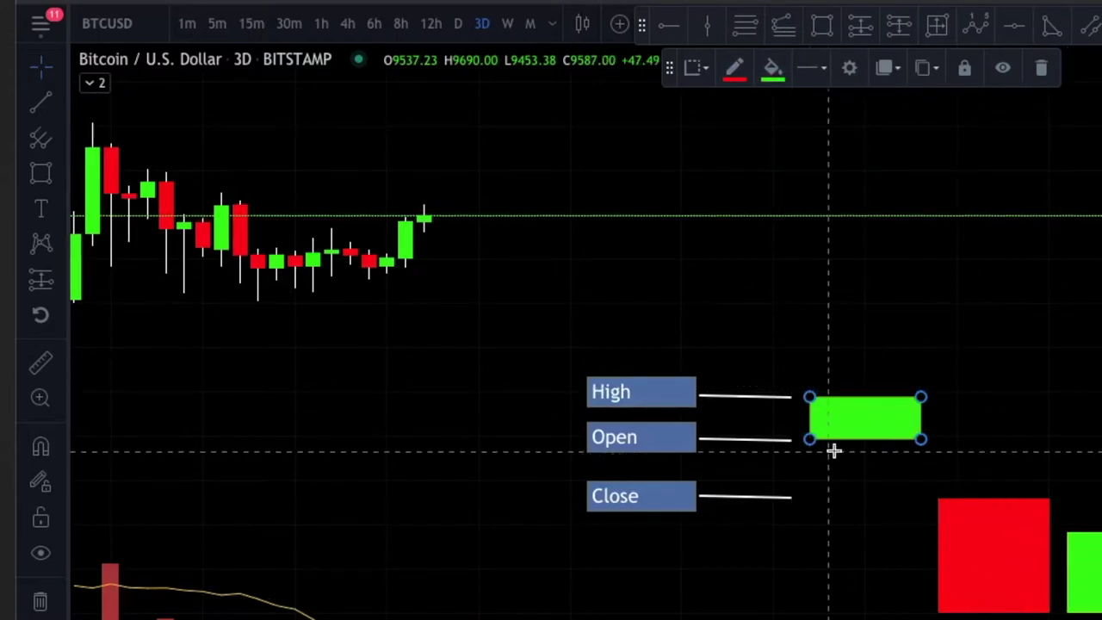
Collapse the green candle body down onto the Open line and change its fill to red.
mouse_move(798, 452)
mouse_move(862, 448)
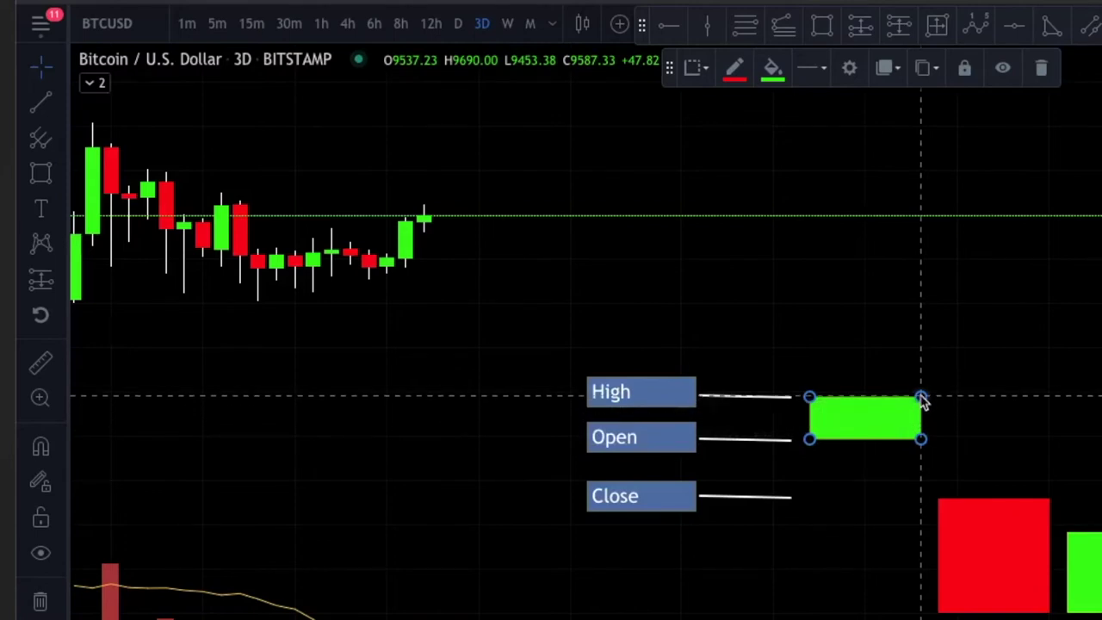
drag(922, 398, 923, 419)
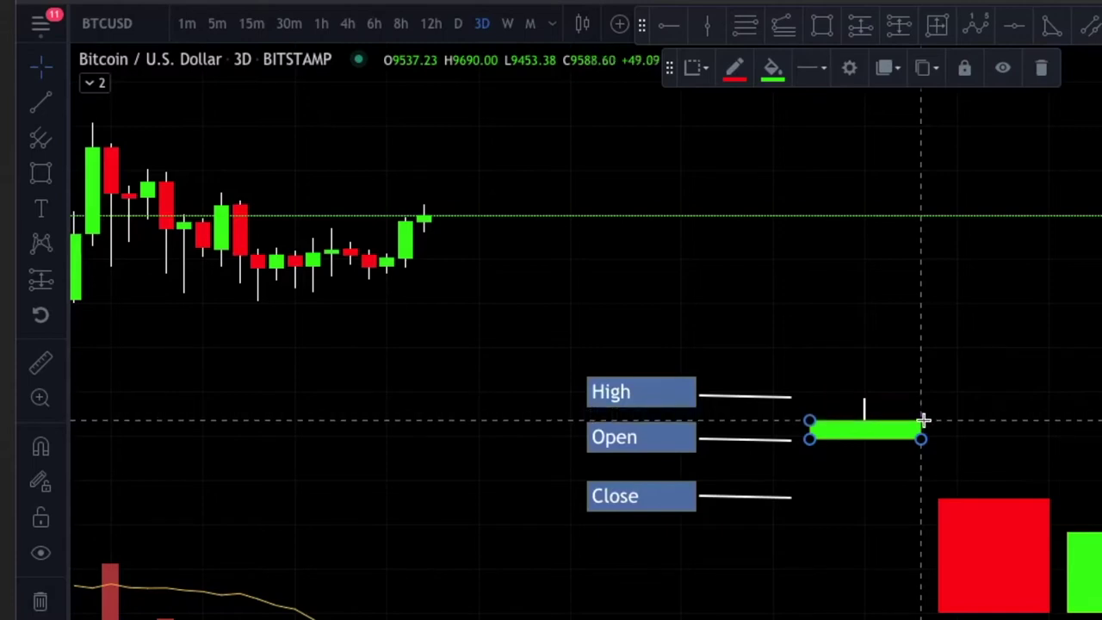
drag(923, 419, 923, 439)
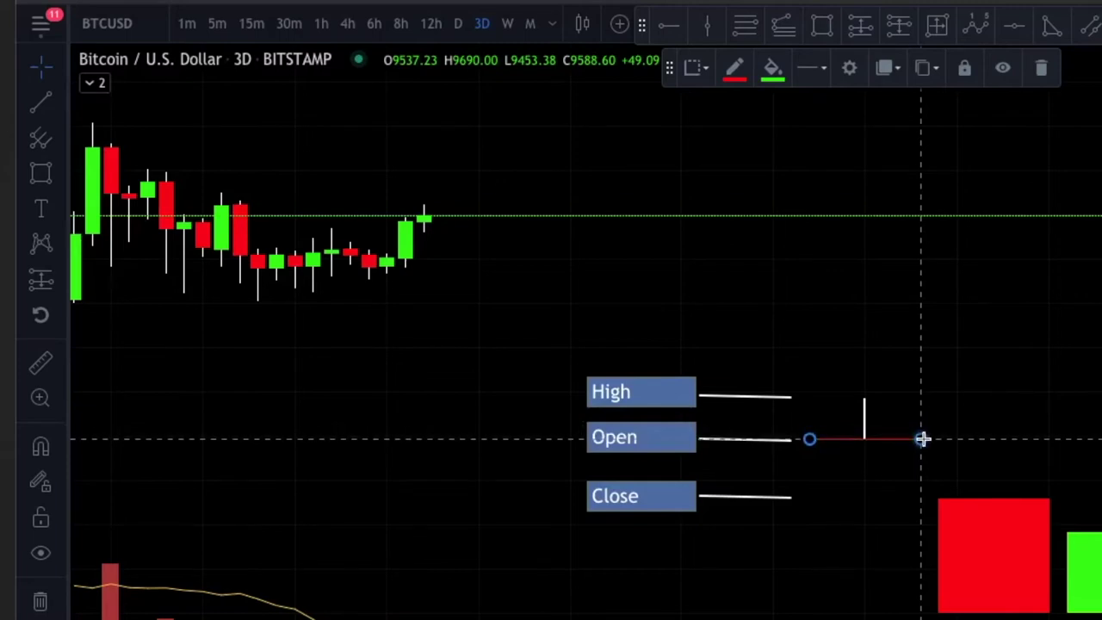
drag(923, 439, 922, 439)
click(777, 78)
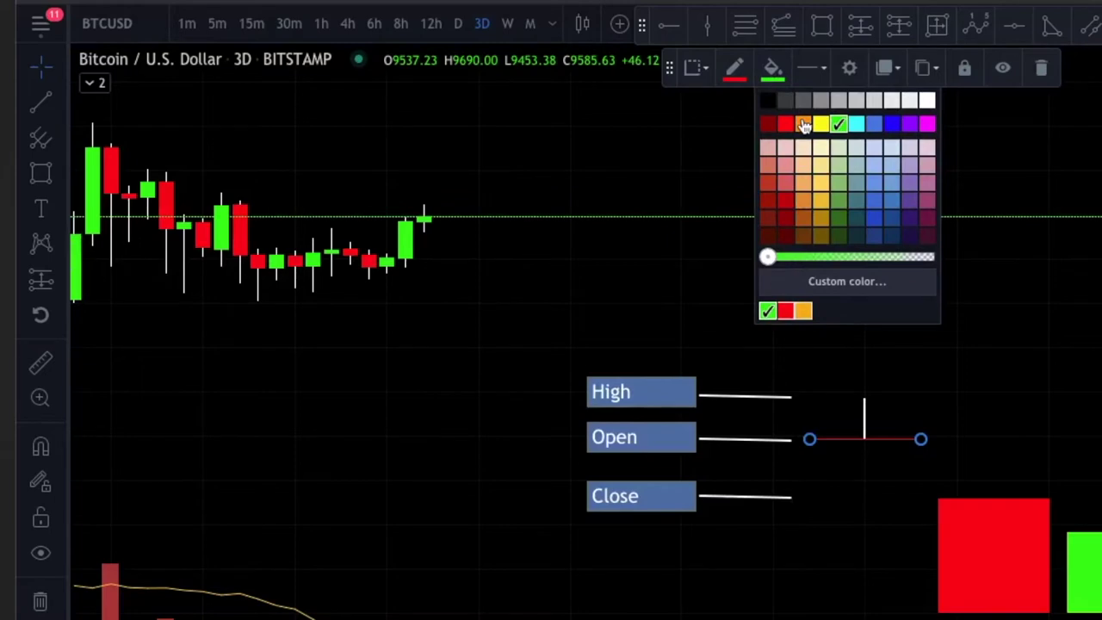
click(787, 124)
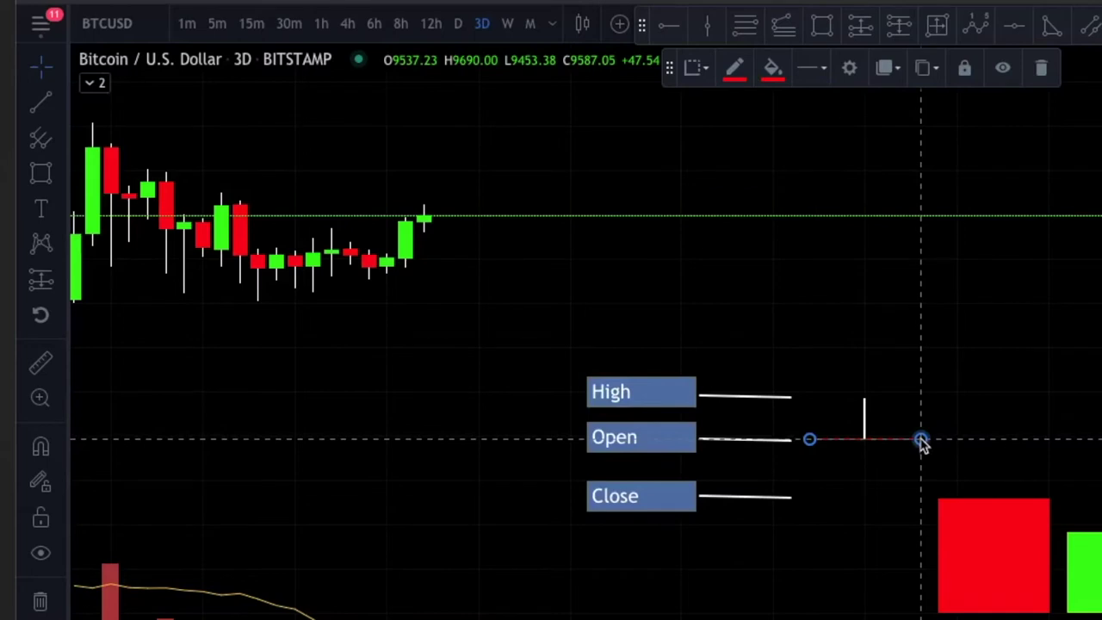
Stretch the red candle body well below the Close line, then pull its lower edge back up to the Close line.
drag(922, 441, 913, 542)
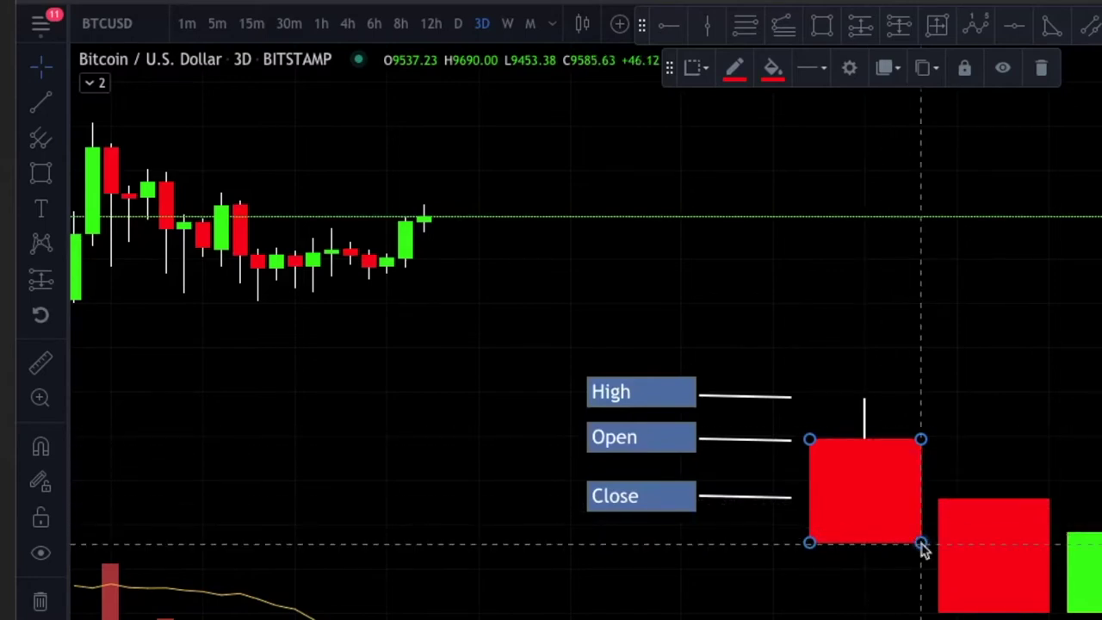
drag(920, 542, 921, 499)
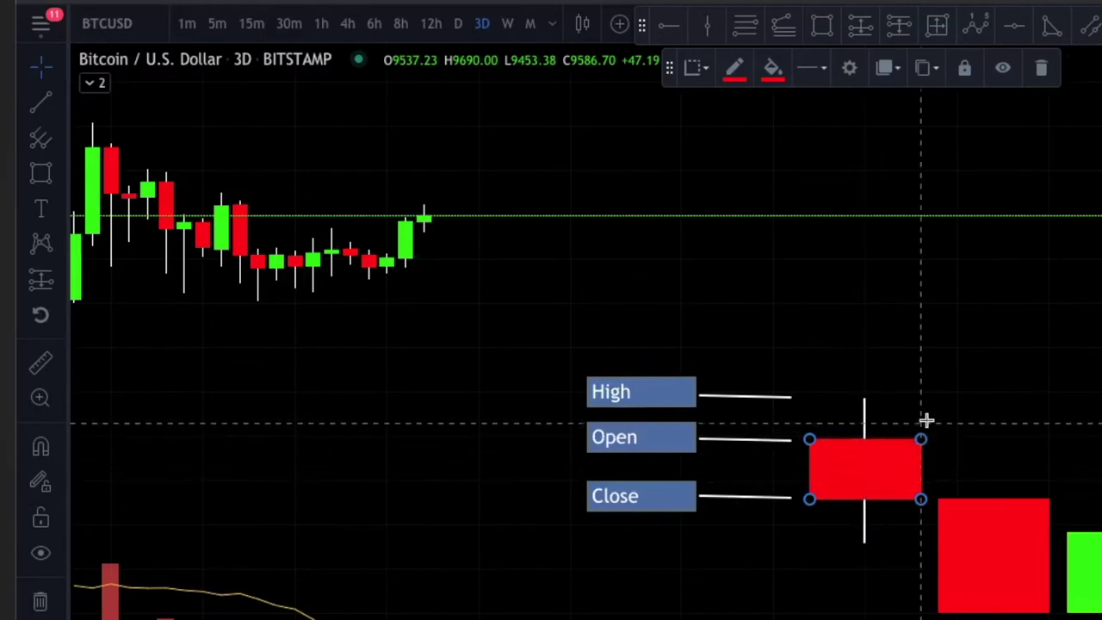
click(914, 390)
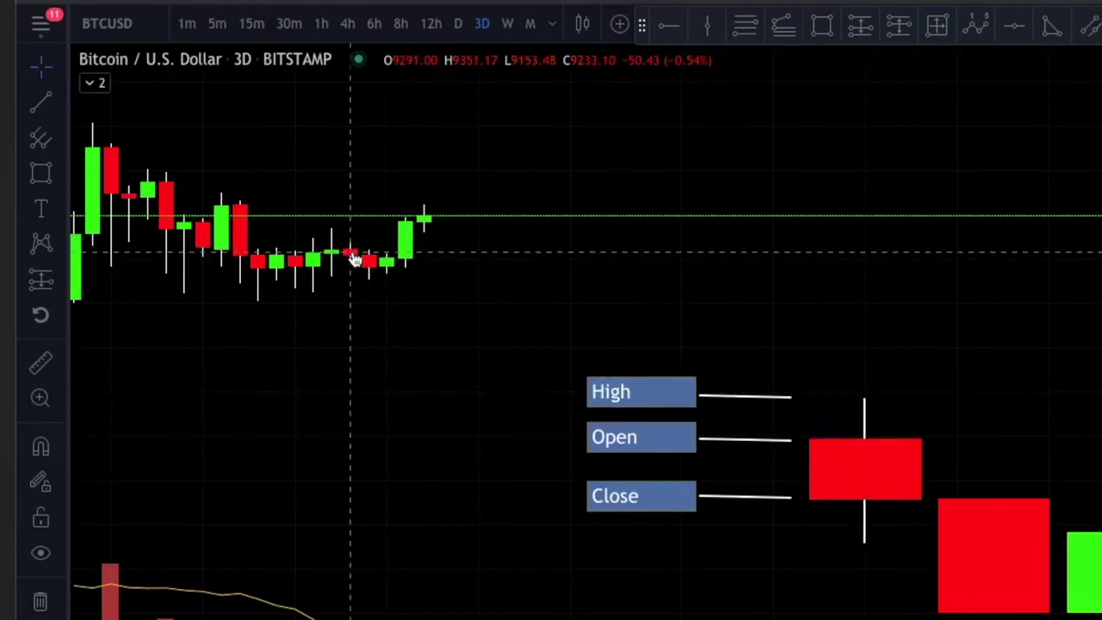
Duplicate the Close label with its pointer line just below the original and change the copy's text to "Low".
click(674, 509)
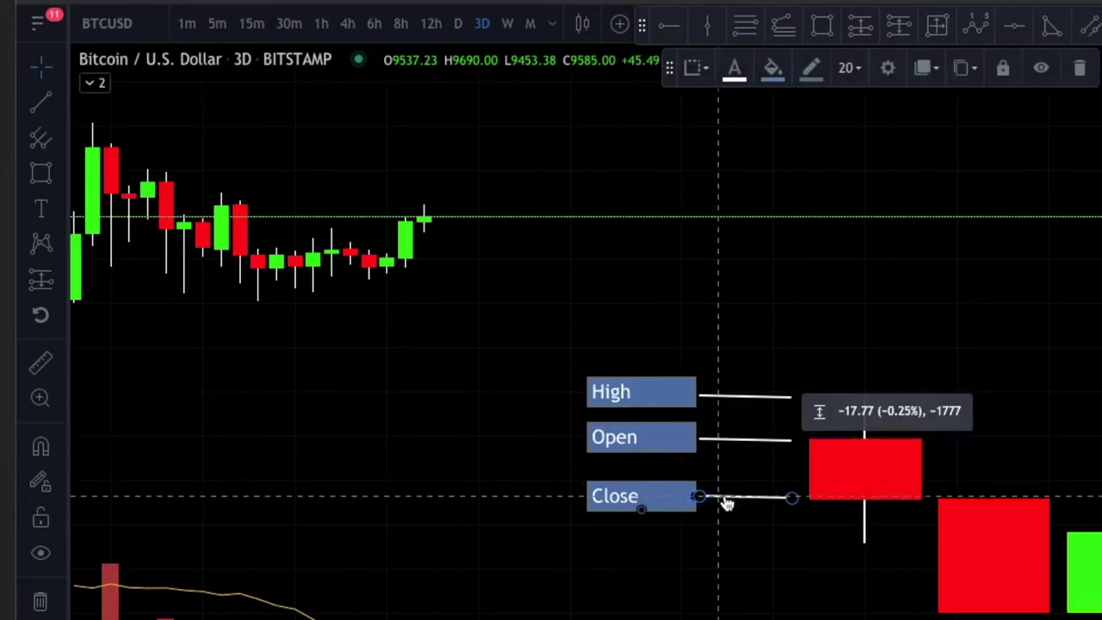
click(726, 501)
drag(725, 501, 720, 536)
double_click(644, 536)
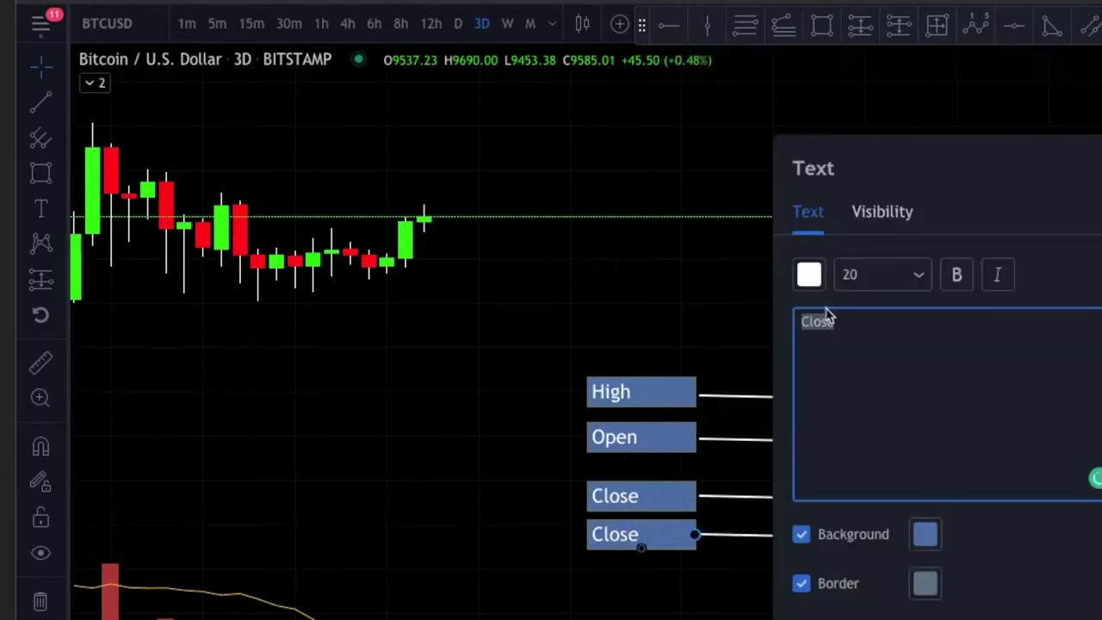
text(Low)
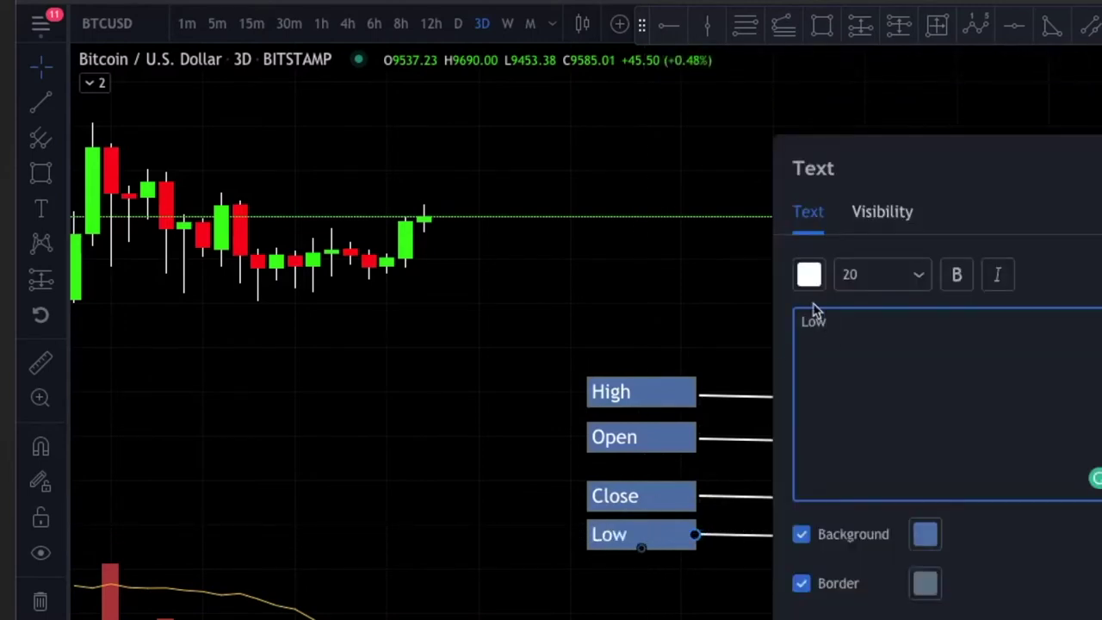
click(711, 608)
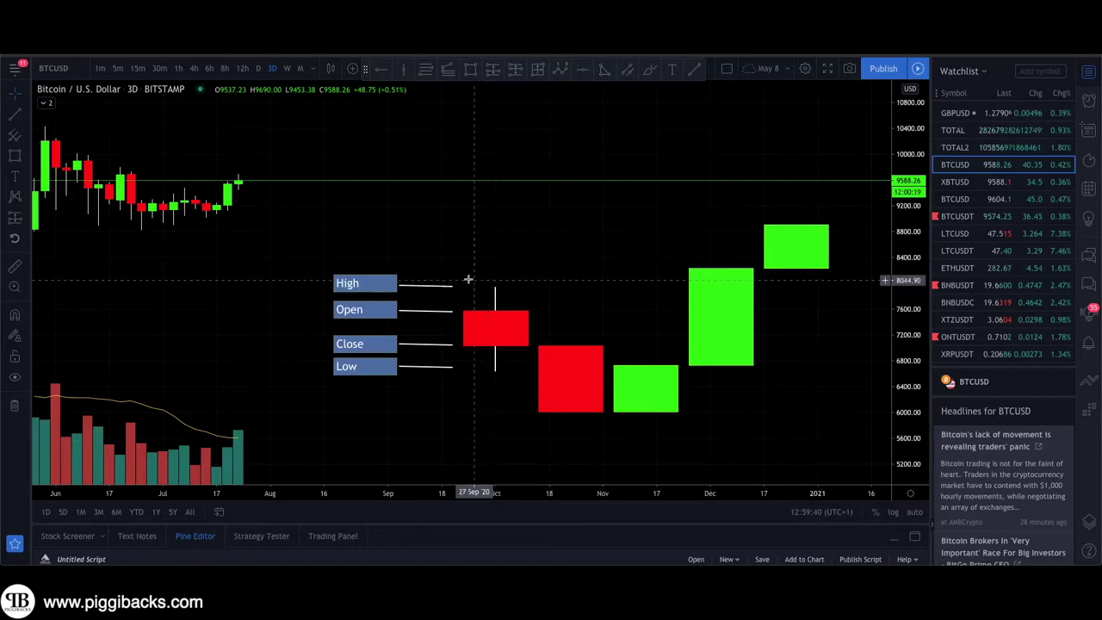
click(473, 315)
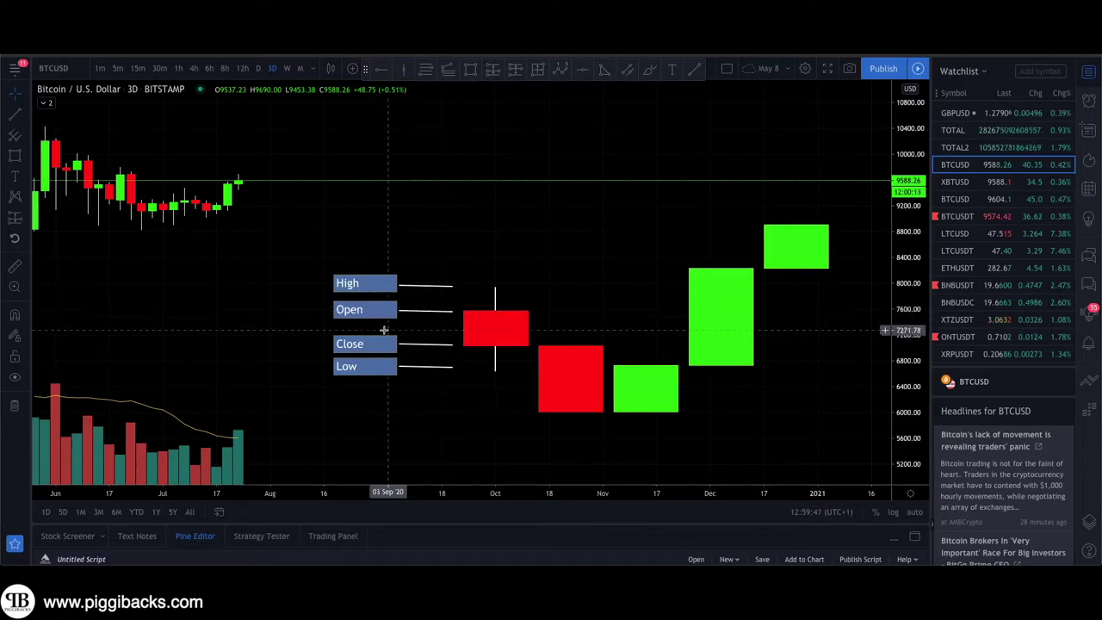
click(448, 345)
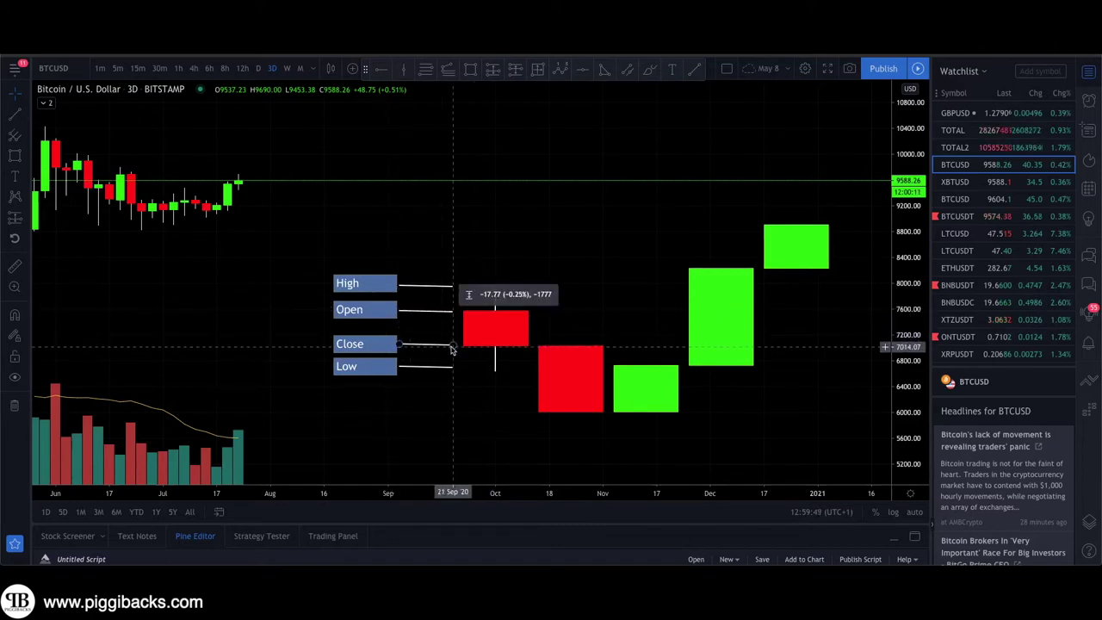
click(439, 346)
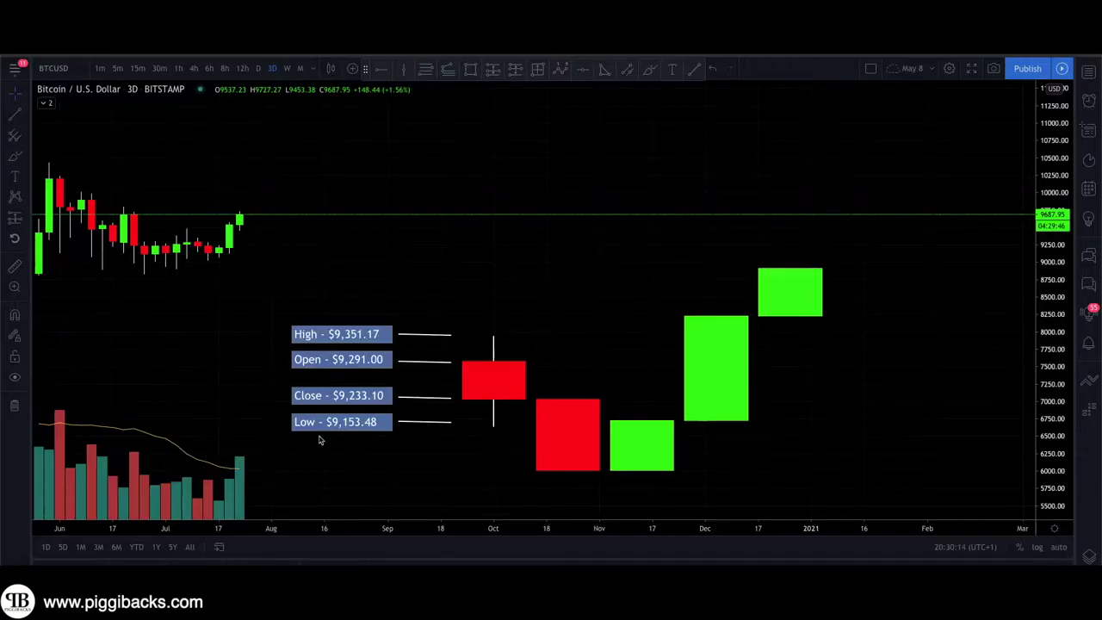
Select the three green candle bodies together and shift them further right along the time axis, away from the red ones.
click(652, 470)
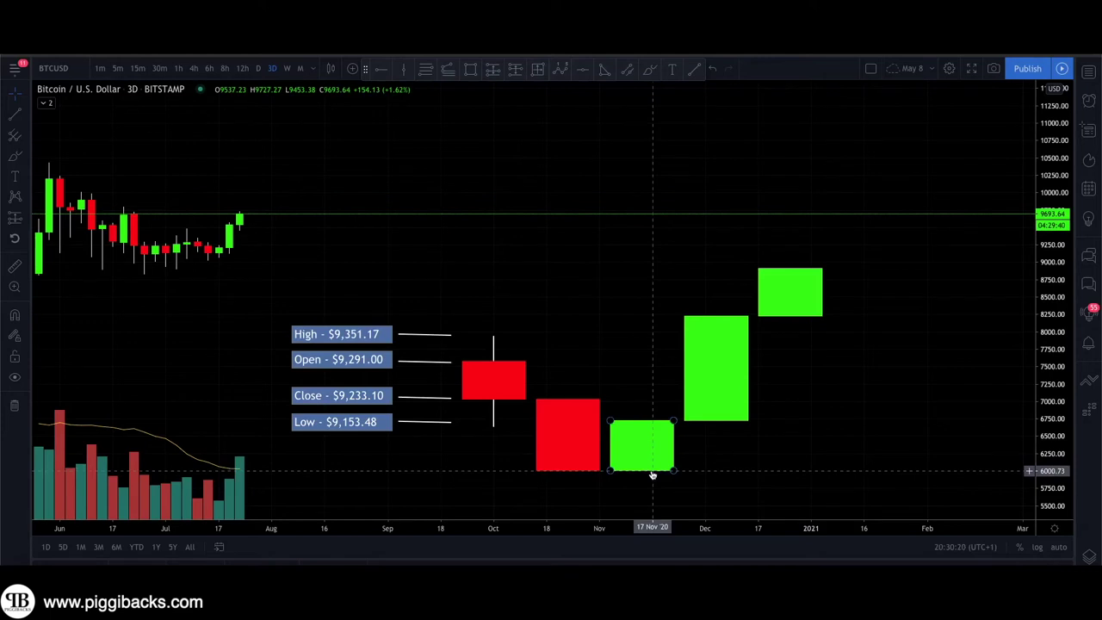
ctrl+click(716, 421)
ctrl+click(792, 315)
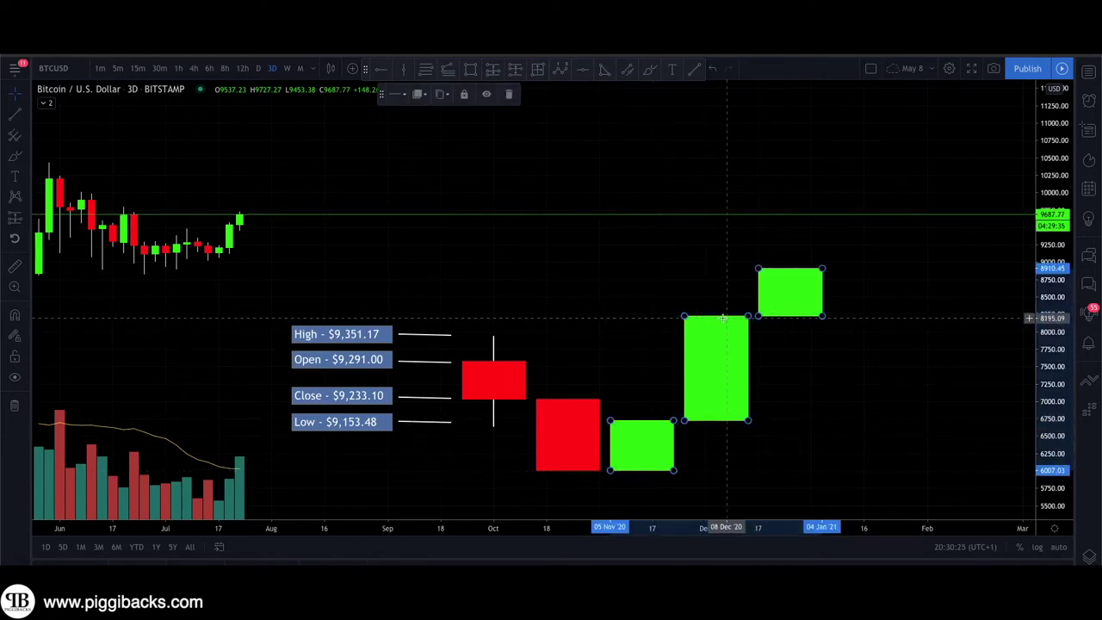
drag(710, 422, 849, 422)
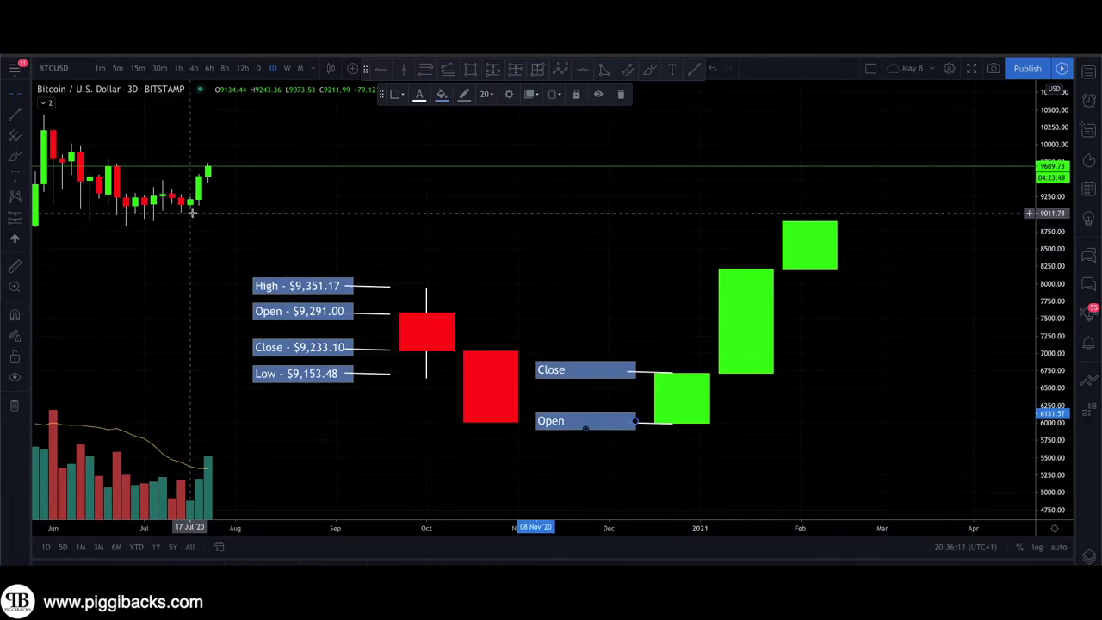
Place an up-arrow marker beneath the 17 Jul '20 candle, at a price of about 8,896.
click(17, 240)
click(189, 222)
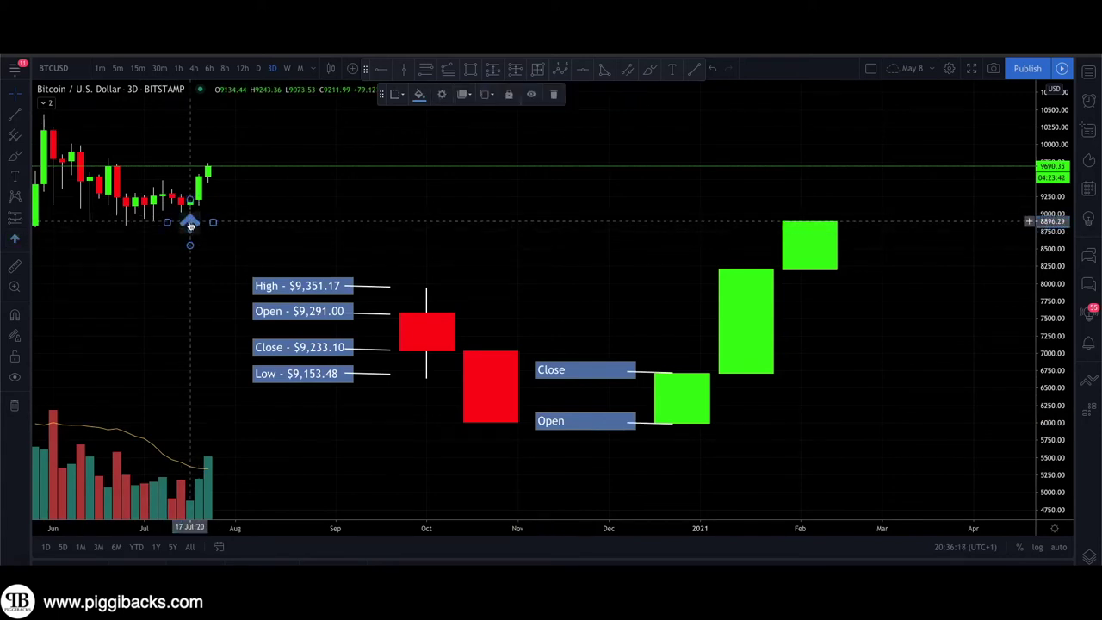
Shift the 17 Jul '20 arrow marker down to about 8,814 and place a matching blue up-arrow beneath the first large green candle.
drag(191, 224, 191, 228)
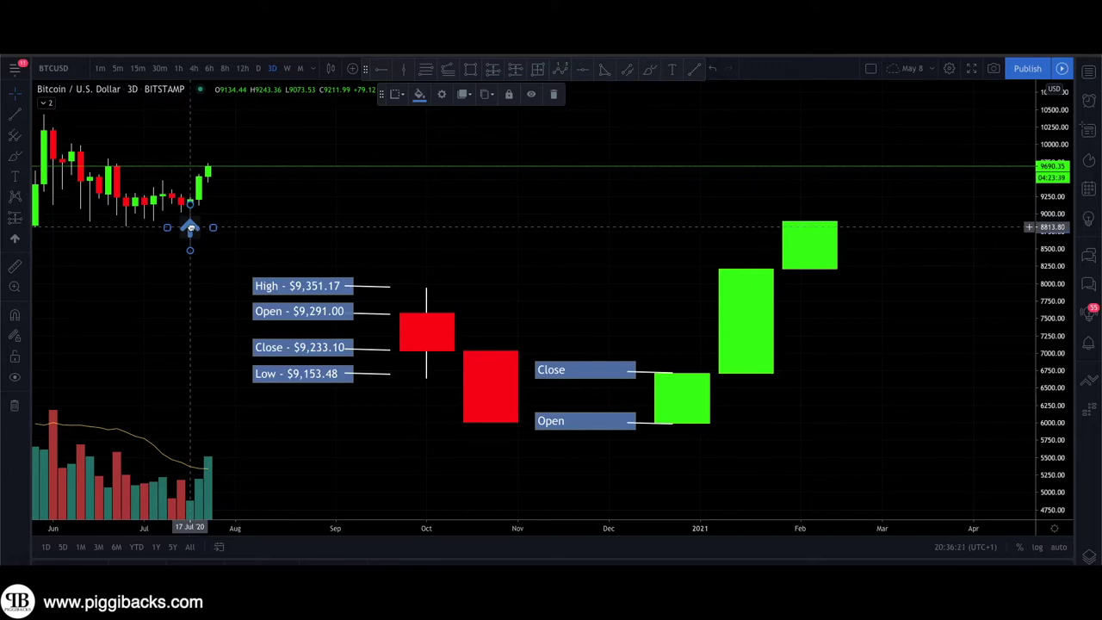
click(682, 454)
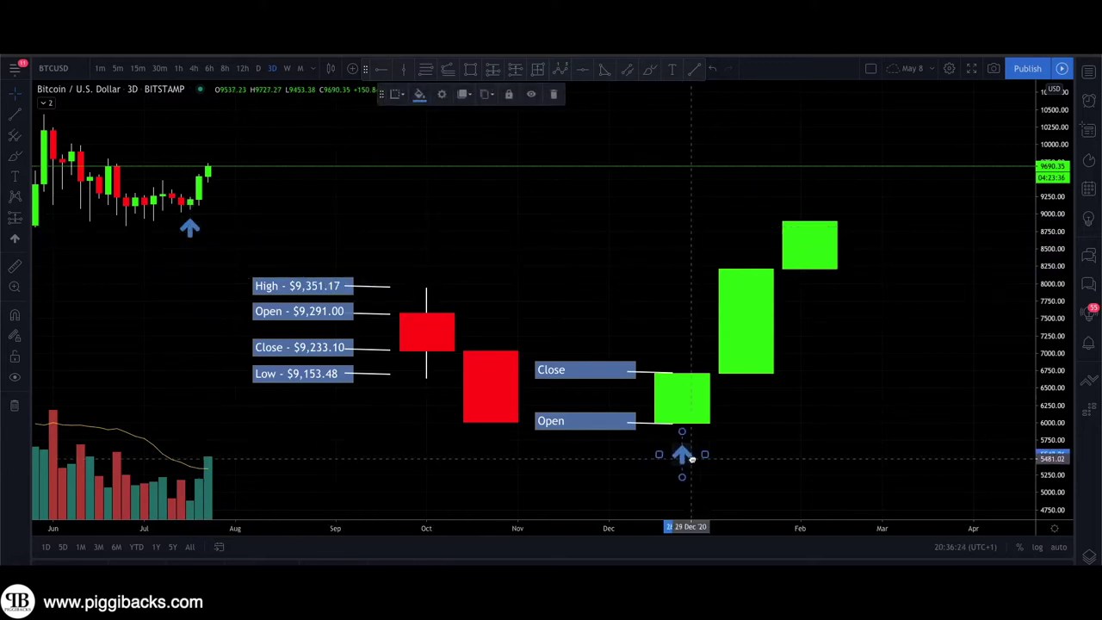
click(675, 469)
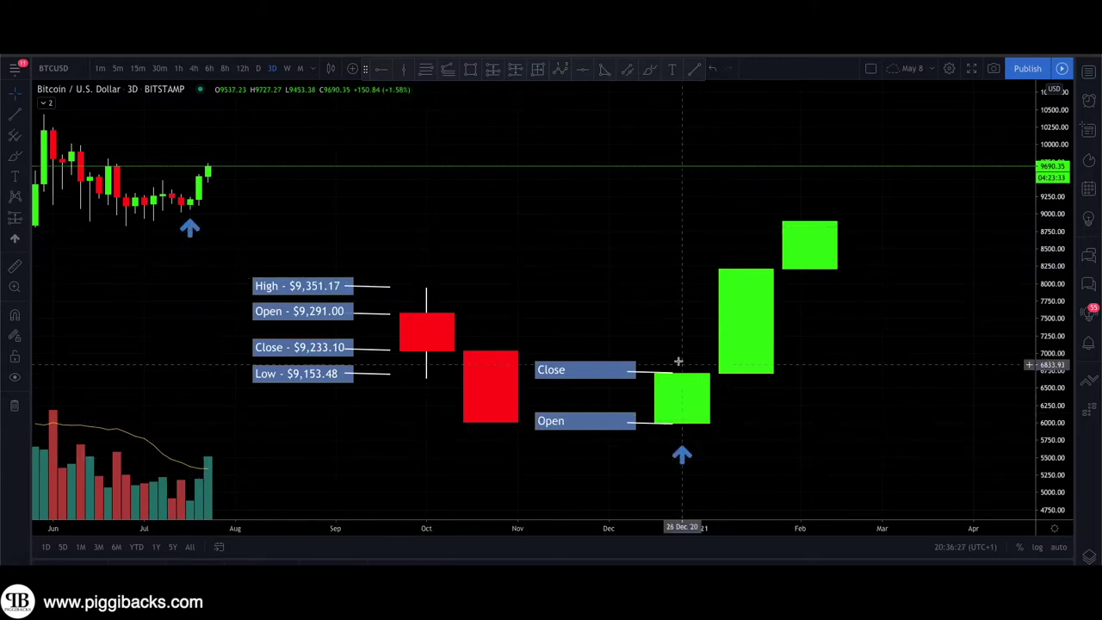
click(670, 472)
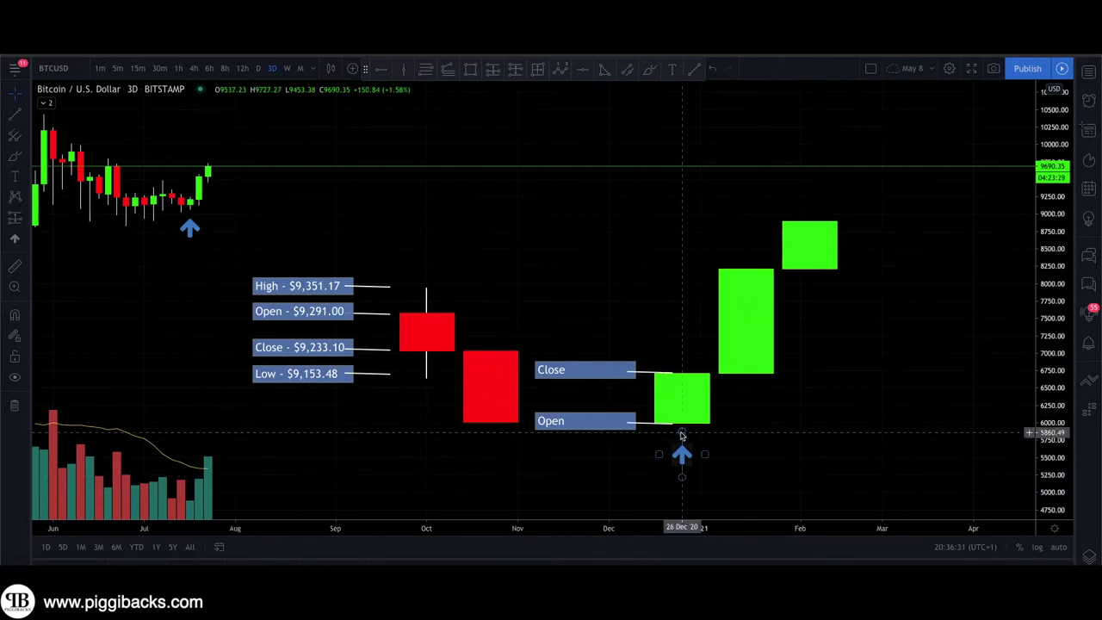
Collapse the first large green candle body onto the Open line, exposing a lower wick beneath it.
click(706, 423)
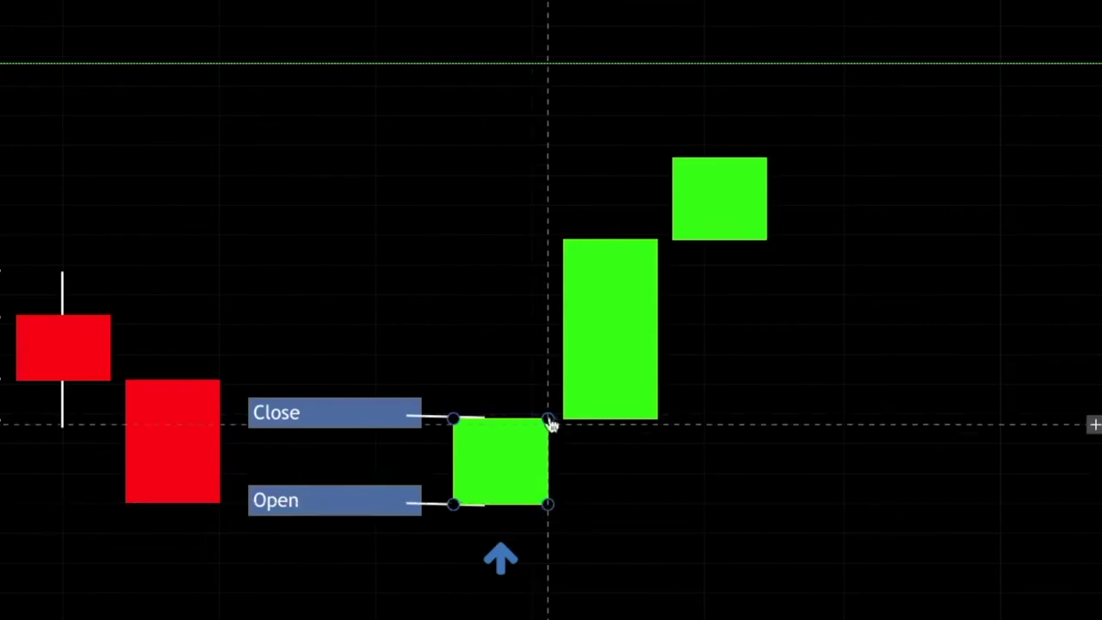
drag(549, 419, 549, 504)
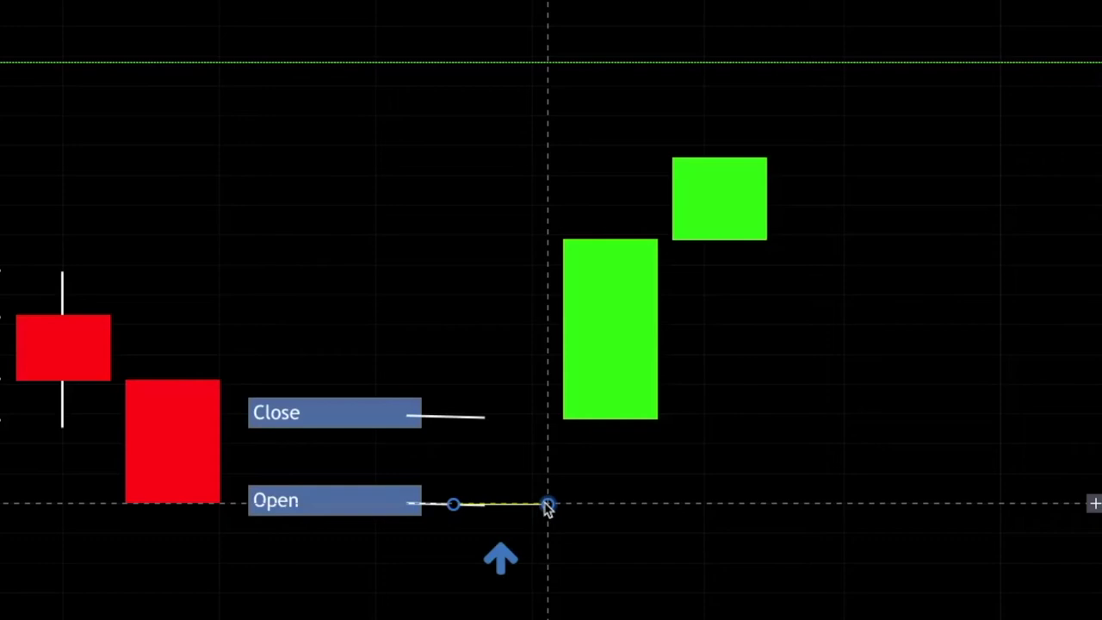
drag(500, 558, 500, 615)
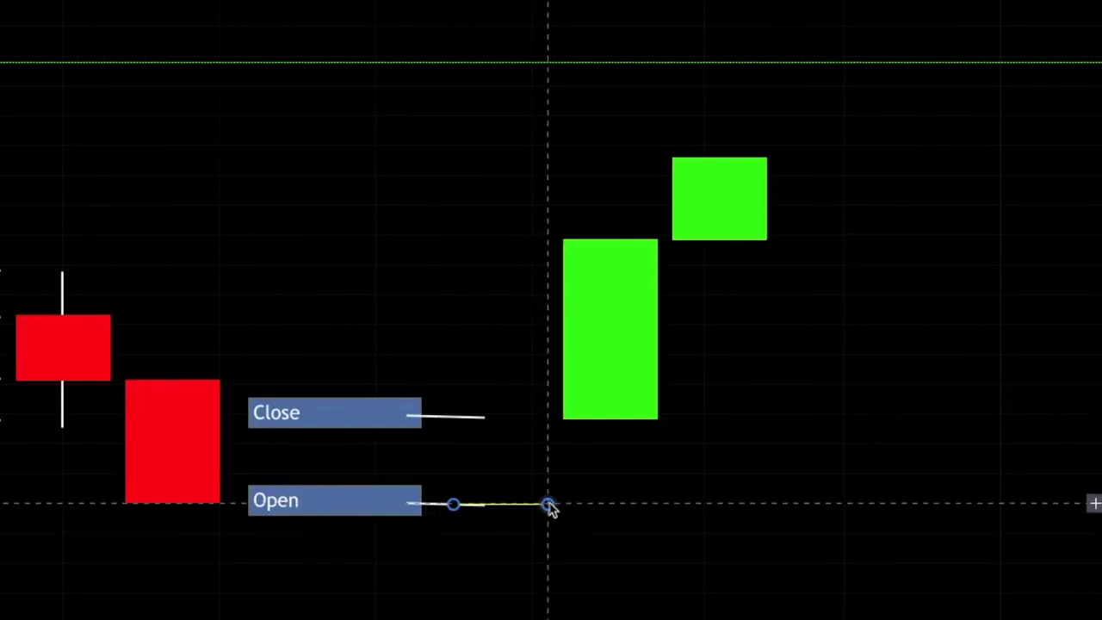
mouse_move(549, 506)
mouse_down()
mouse_move(559, 580)
mouse_move(549, 578)
mouse_move(550, 506)
mouse_up()
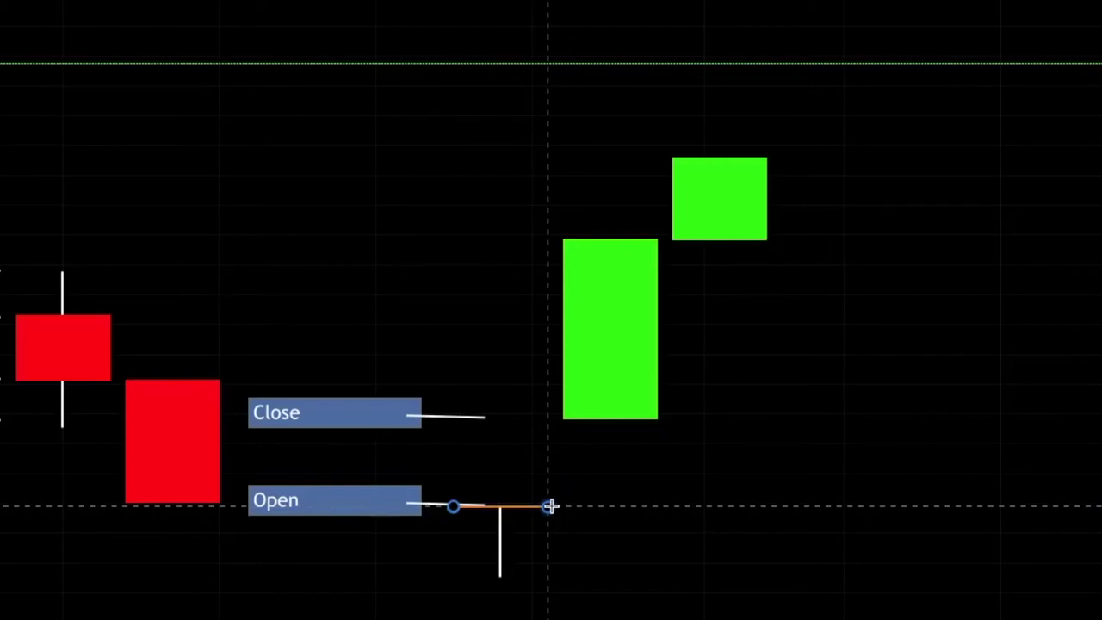
drag(550, 506, 548, 507)
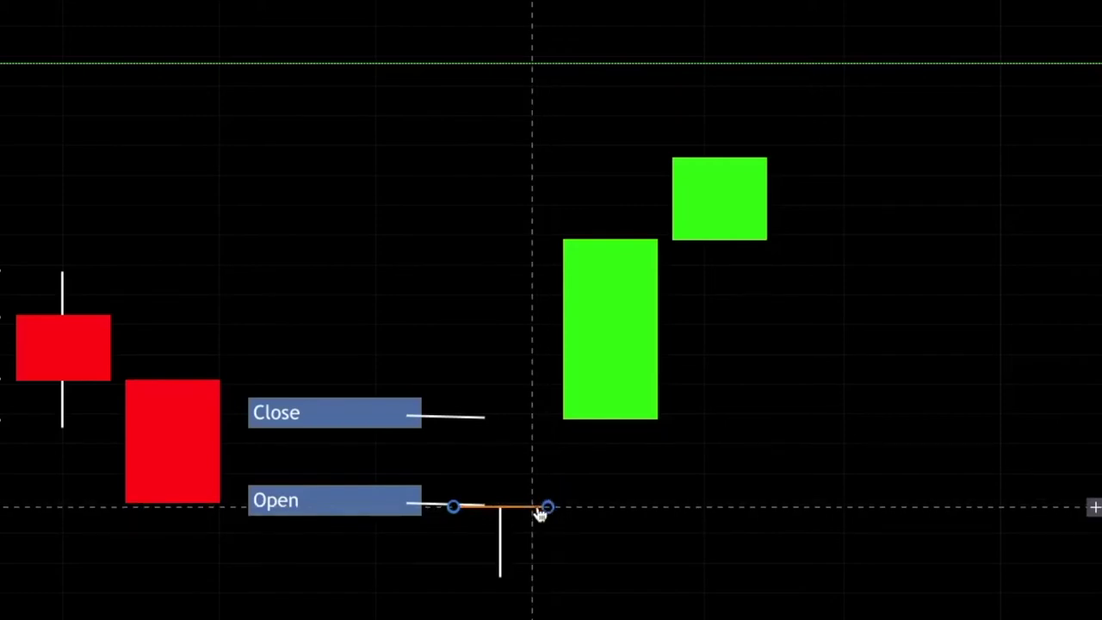
Recolour the collapsed candle body green, stretch its upper edge above the Close line, and pull it back down to the Close line.
click(161, 2)
click(161, 5)
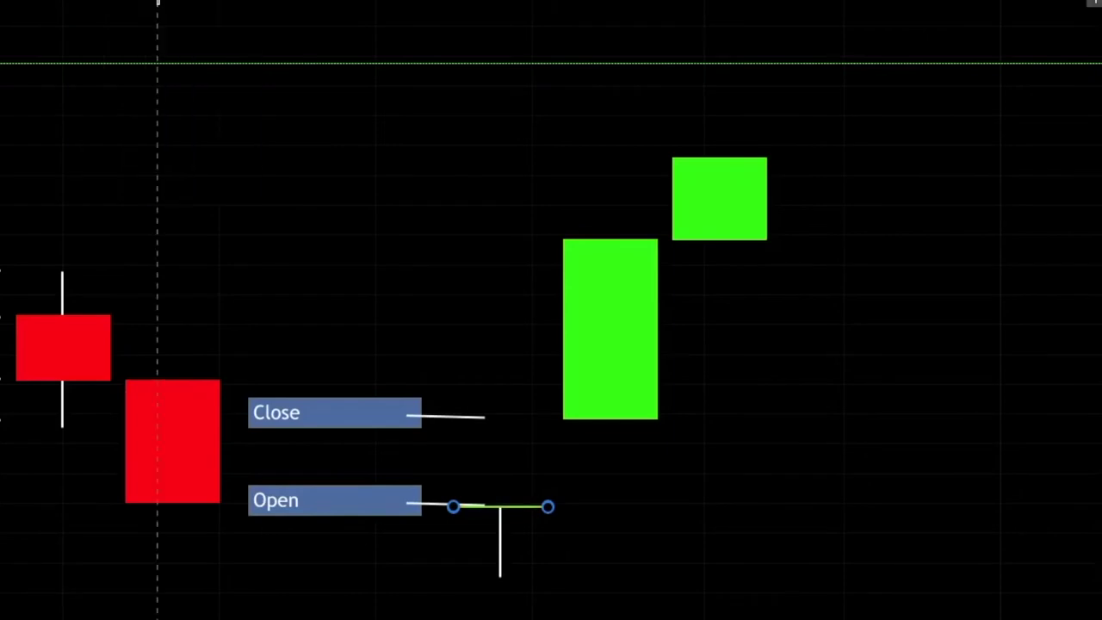
drag(548, 501, 553, 376)
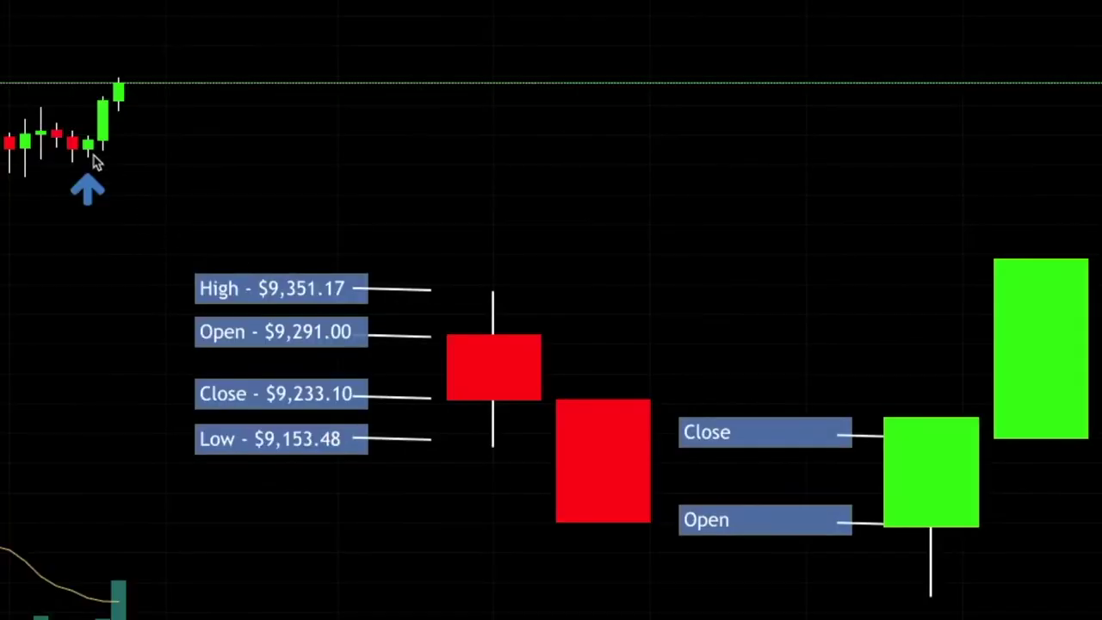
click(968, 424)
drag(978, 421, 976, 435)
Shorten the lower wick of the first large green candle so it extends only slightly below the body.
click(931, 585)
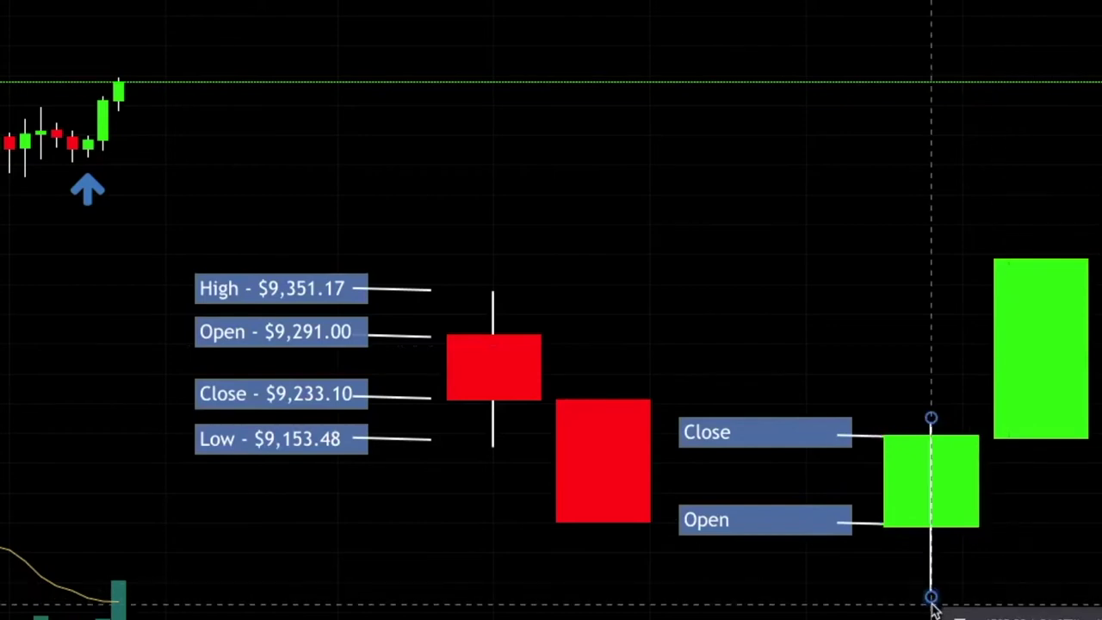
drag(931, 596, 927, 548)
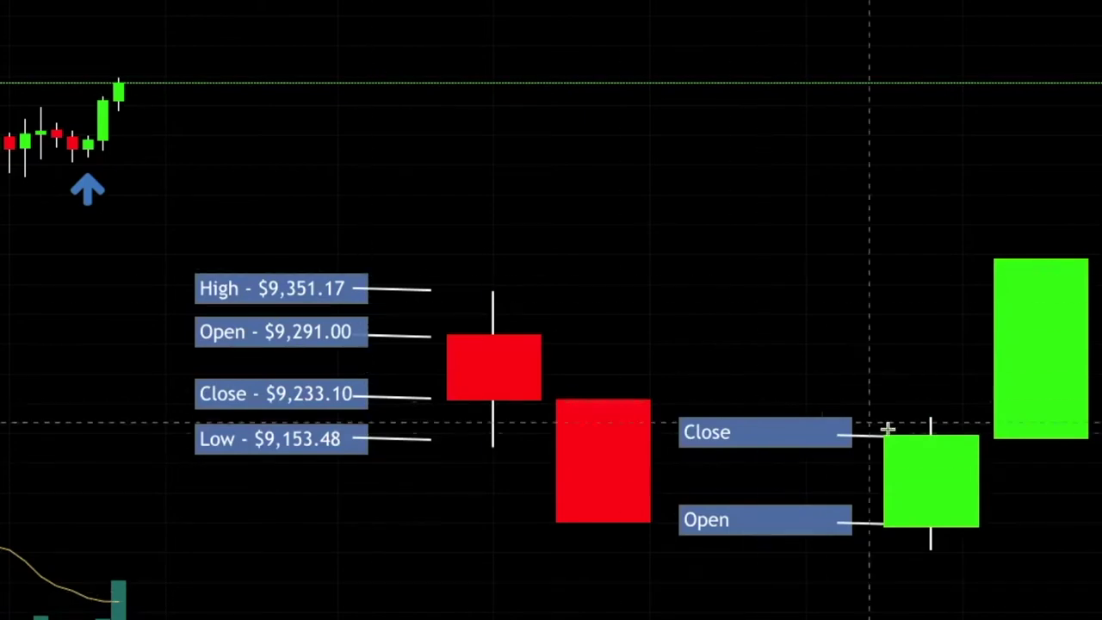
mouse_move(929, 418)
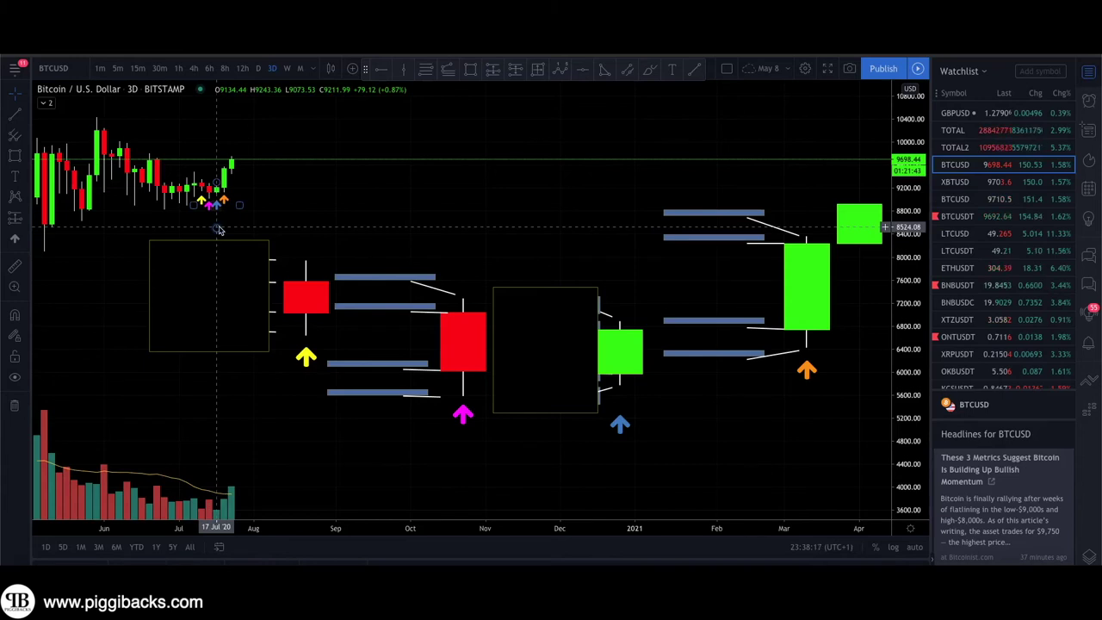
click(622, 448)
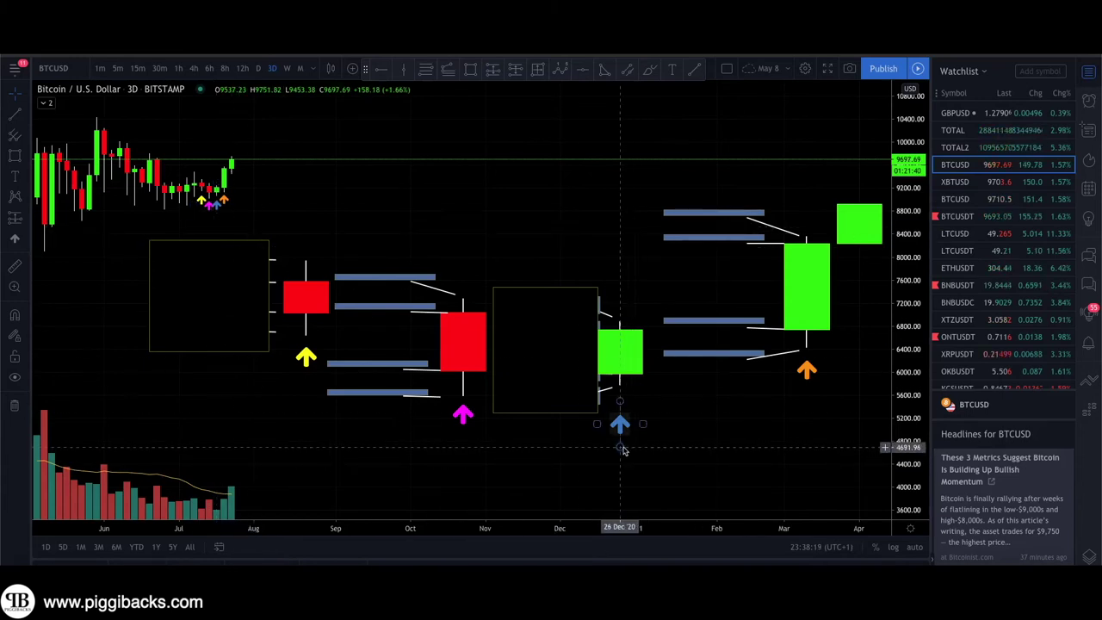
click(809, 396)
click(805, 397)
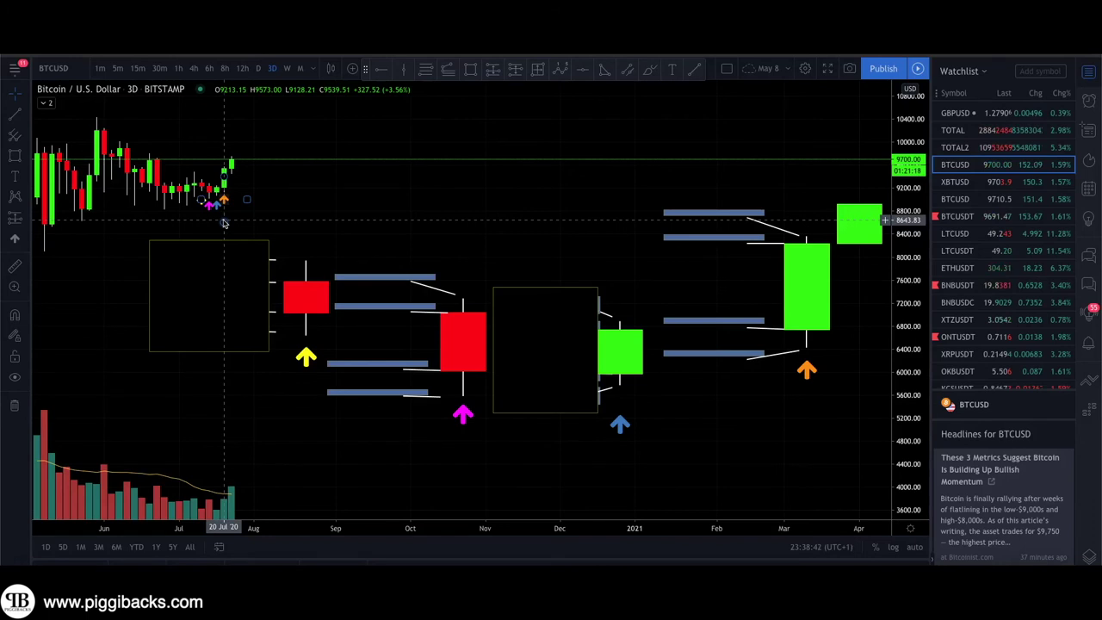
key(ctrl+v)
key(ctrl+z)
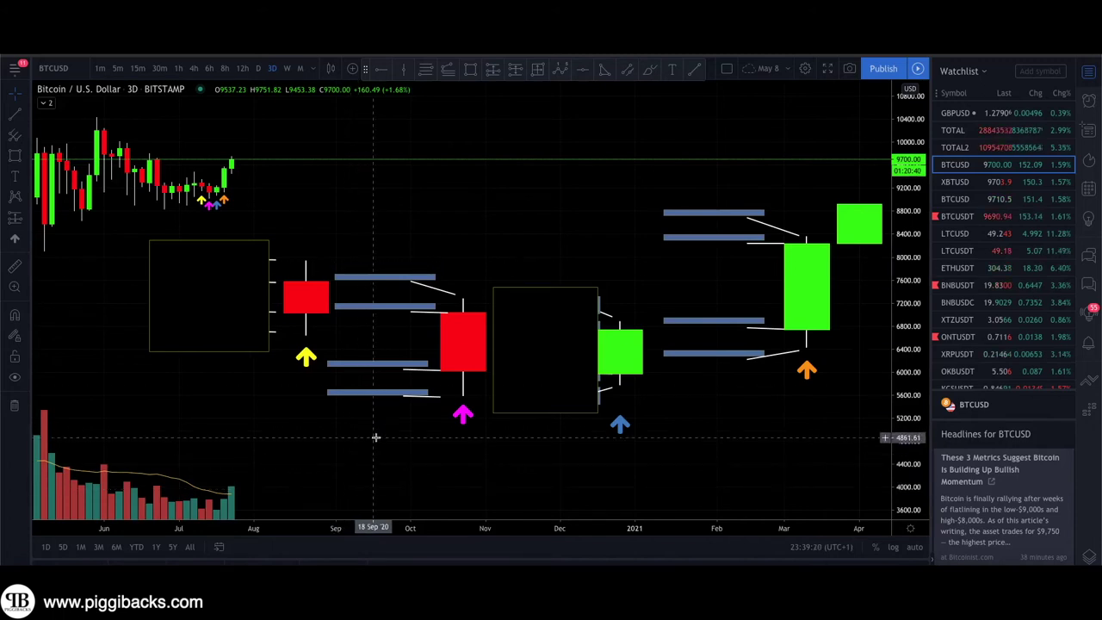
Fill the two upper empty labels beside the second large red candle with "High" and "Open".
click(343, 278)
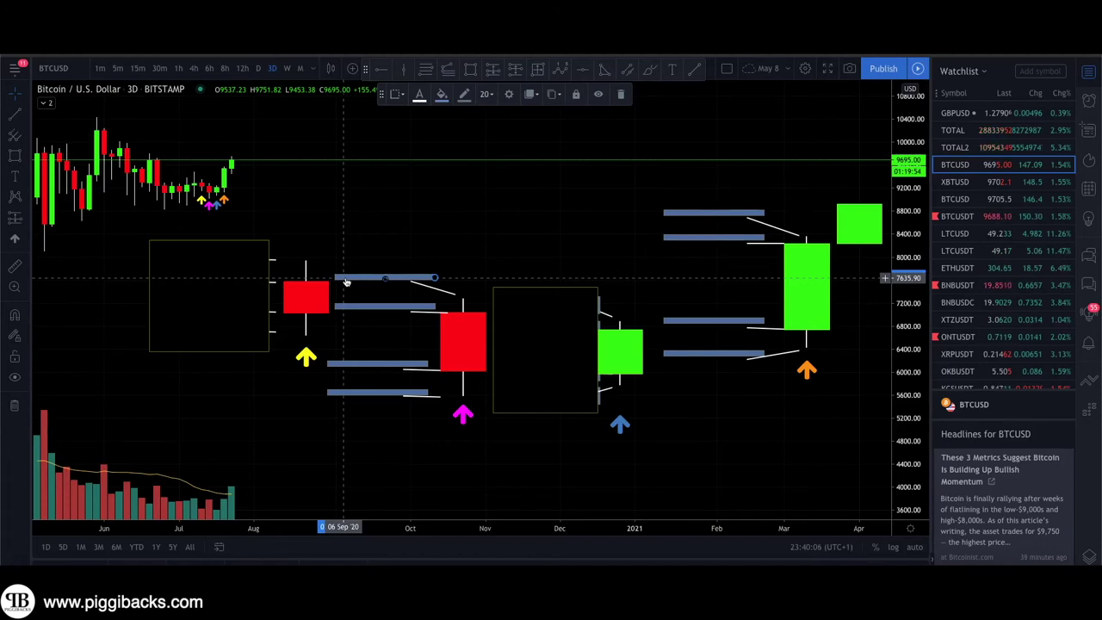
double_click(345, 281)
text(High)
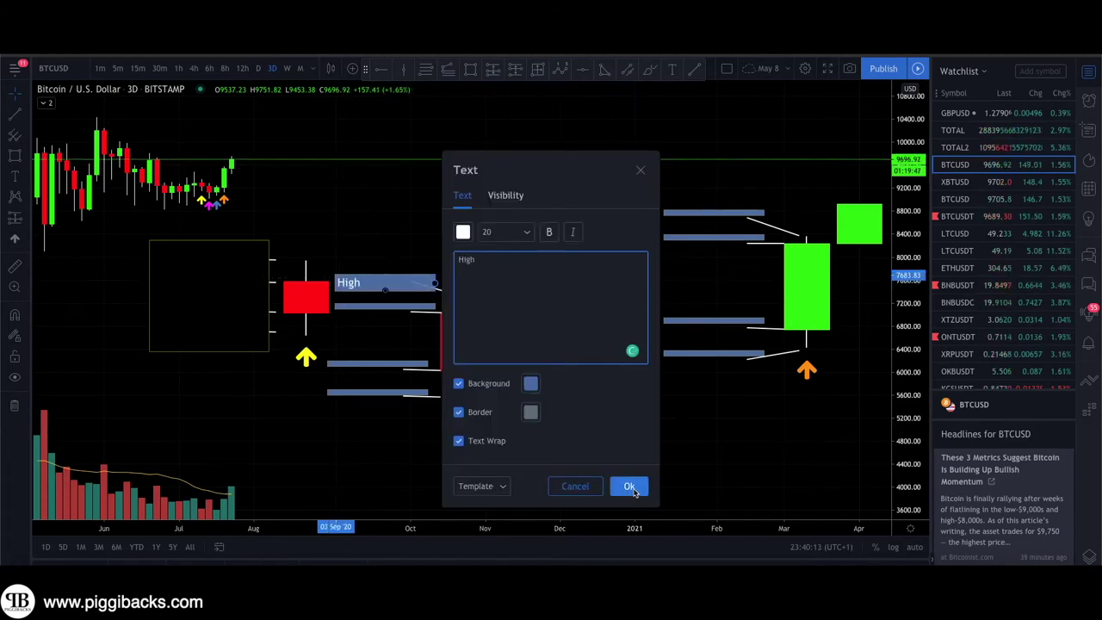
click(630, 487)
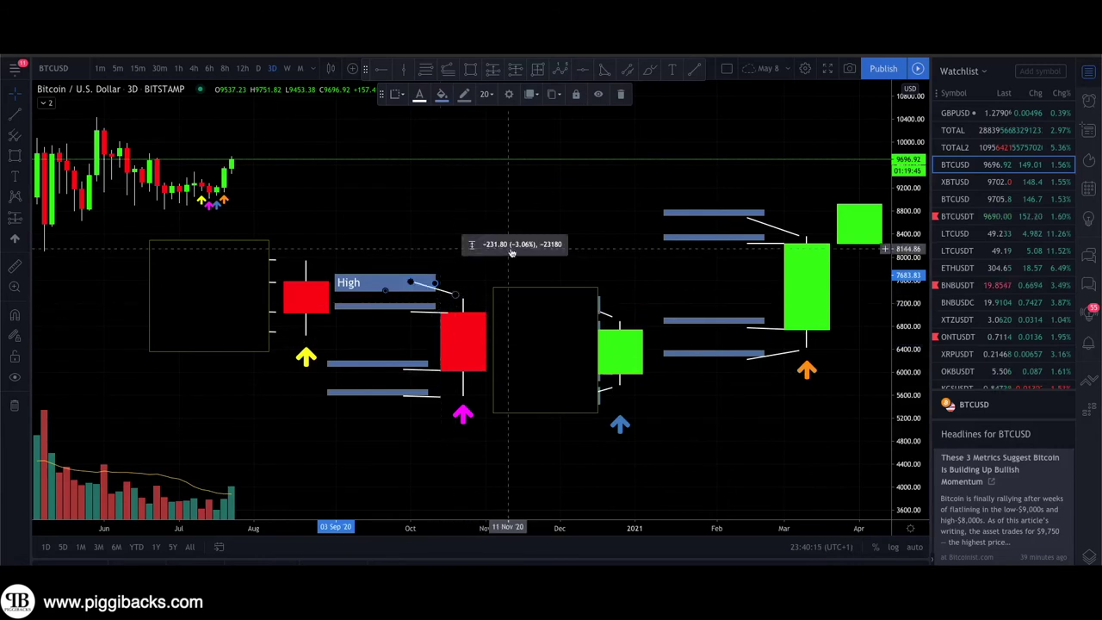
double_click(351, 308)
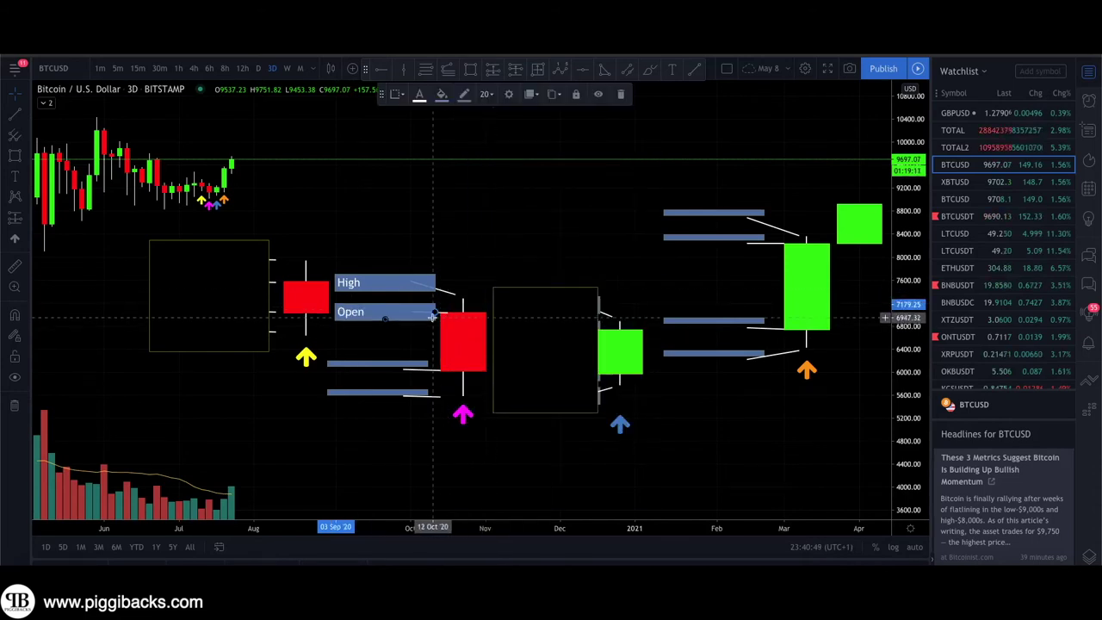
click(379, 345)
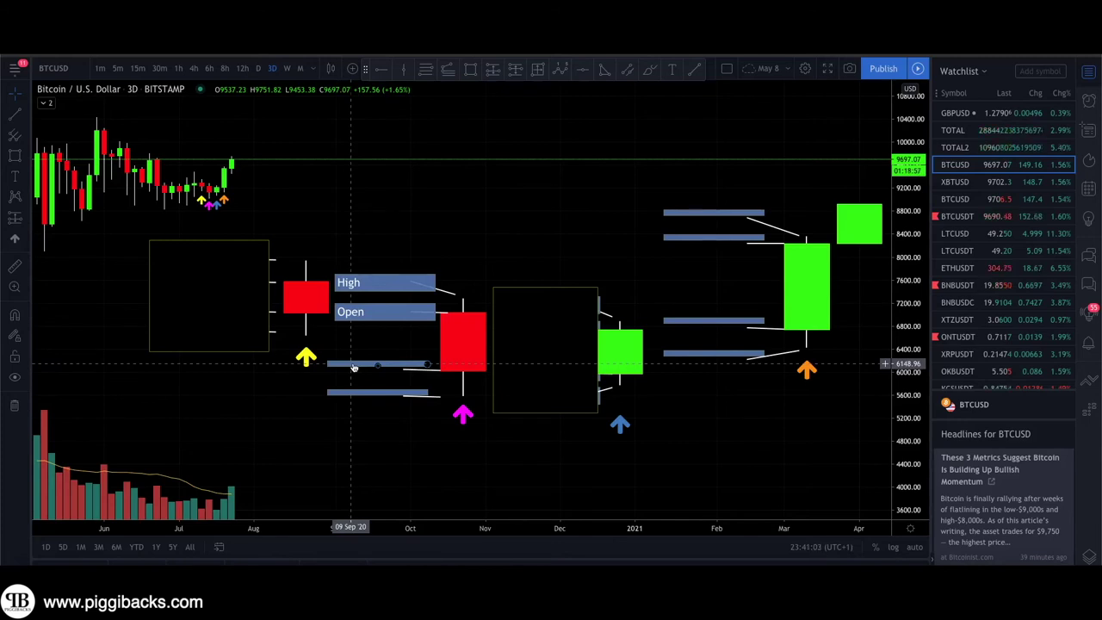
Fill the two lower empty labels beside the second large red candle with "Close" and "Low".
double_click(331, 365)
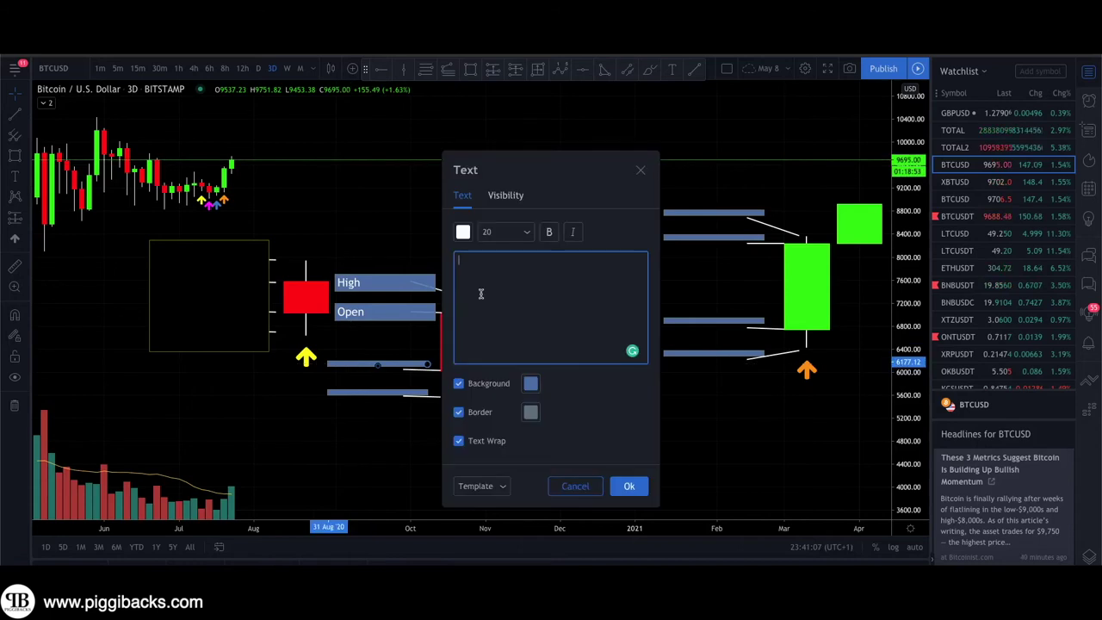
text(Close)
click(629, 486)
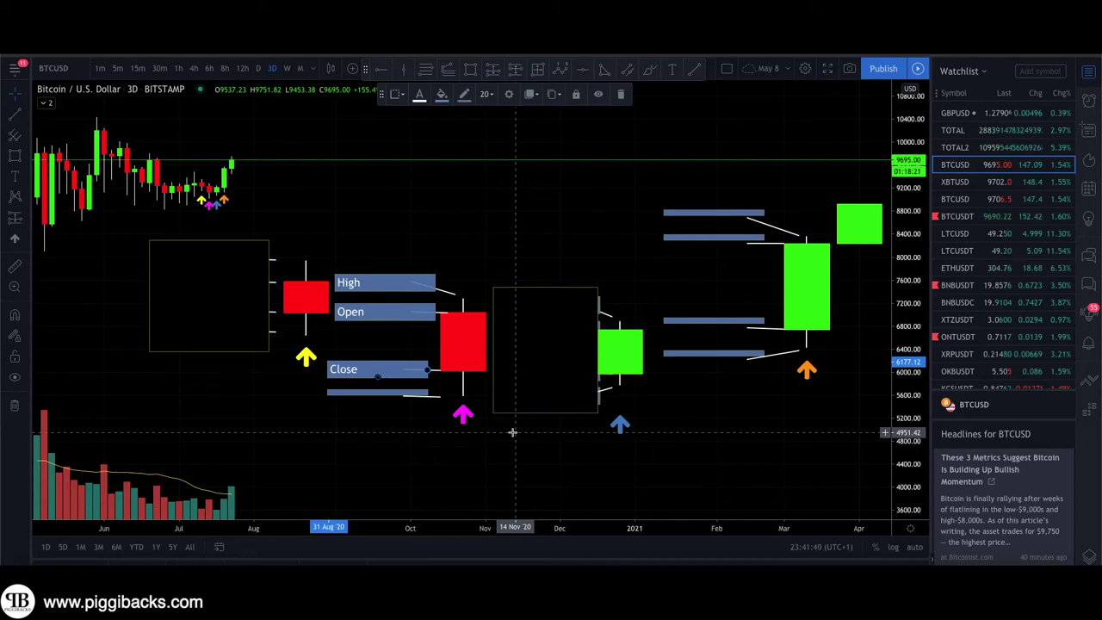
double_click(337, 397)
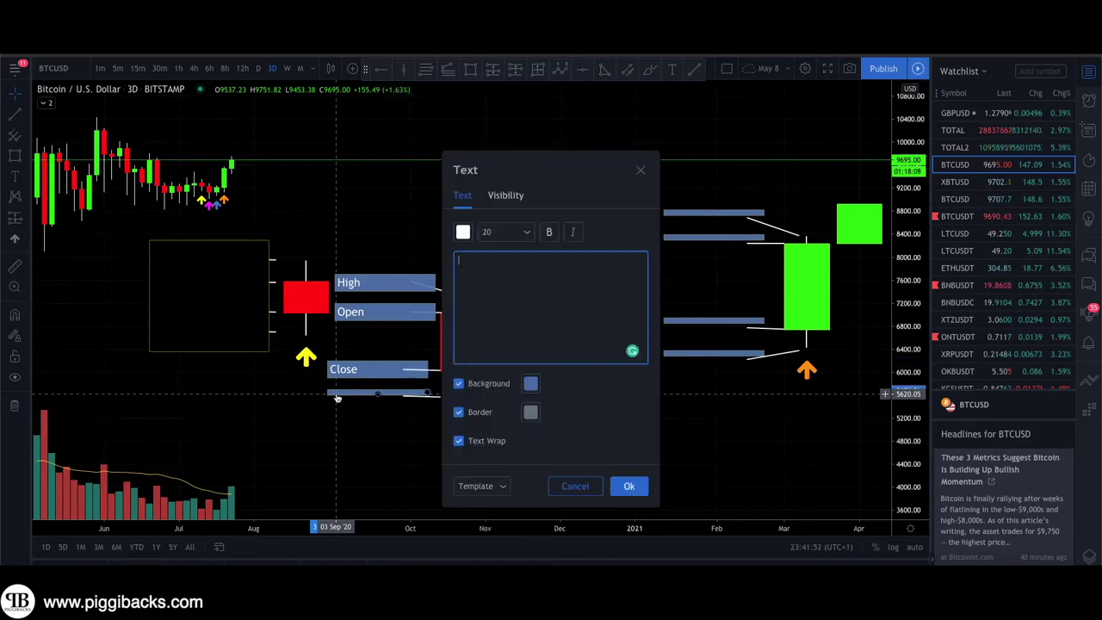
text(Low)
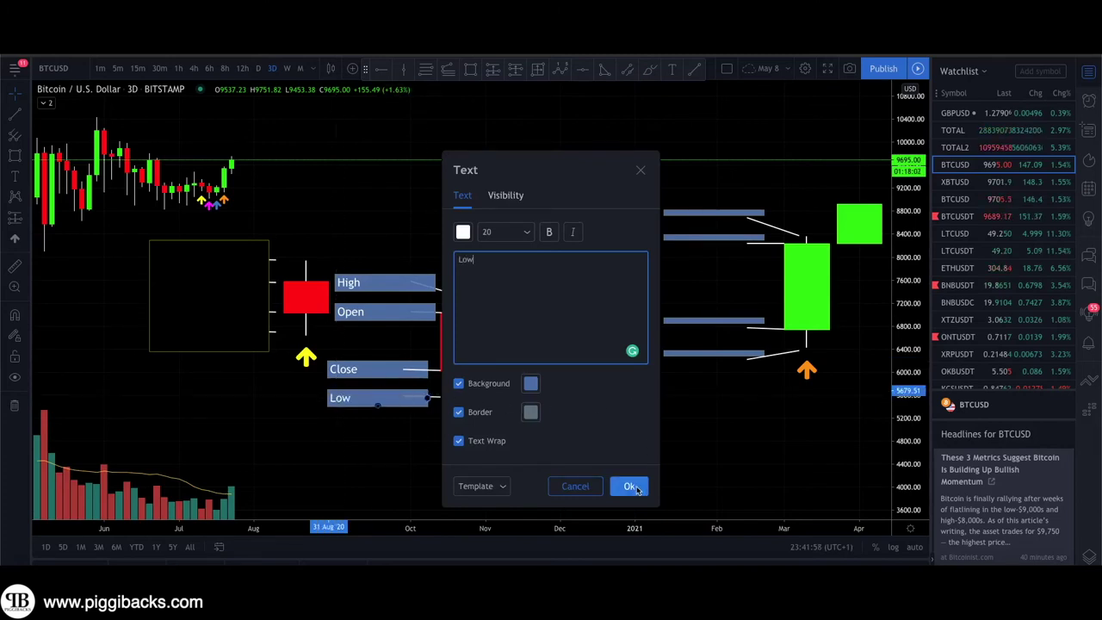
click(631, 486)
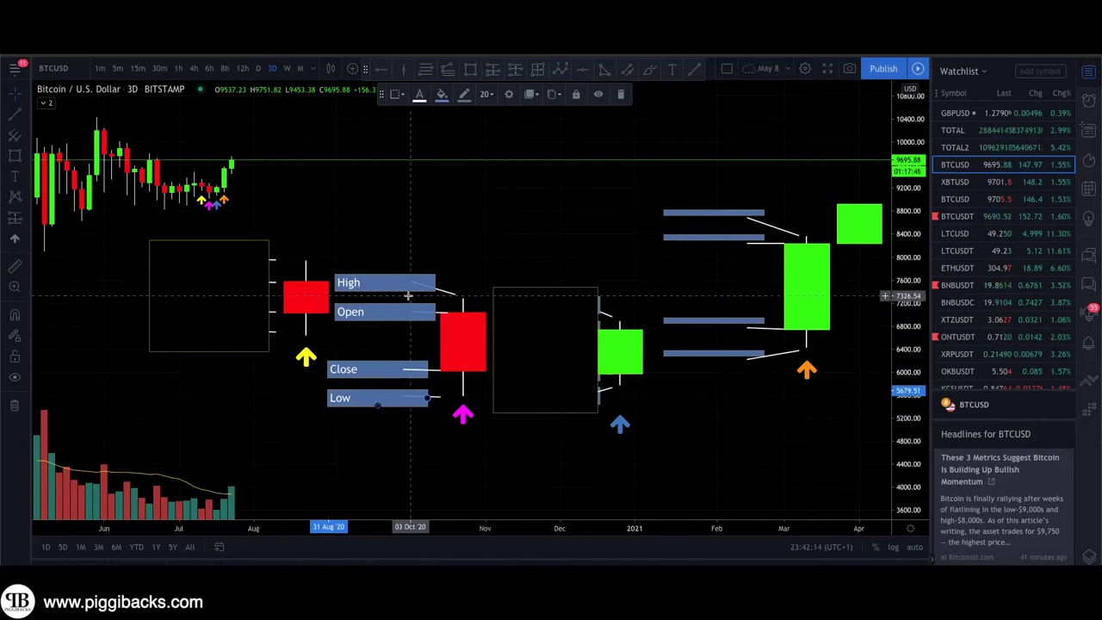
Fill the two lower empty labels beside the large green candle with the orange arrow with "Low" and "Open".
double_click(685, 357)
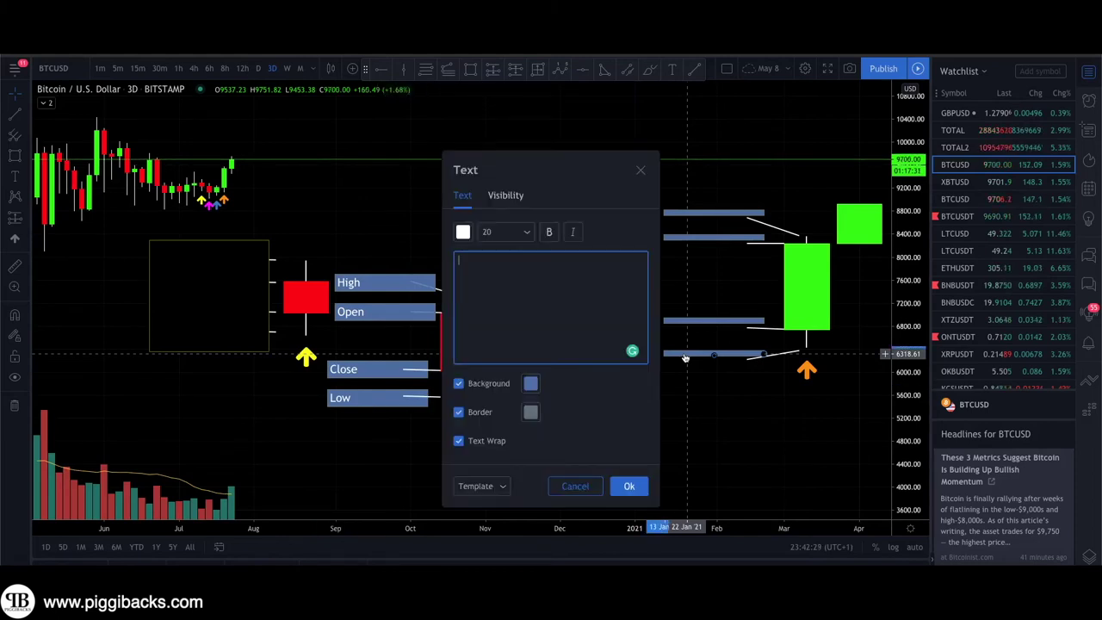
text(Low)
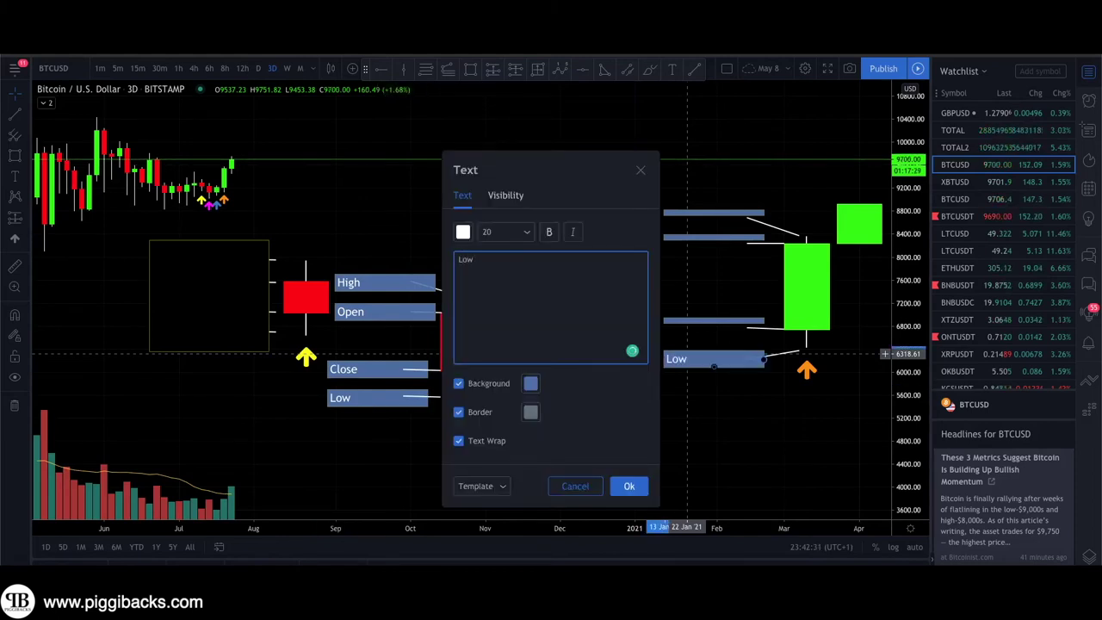
click(687, 353)
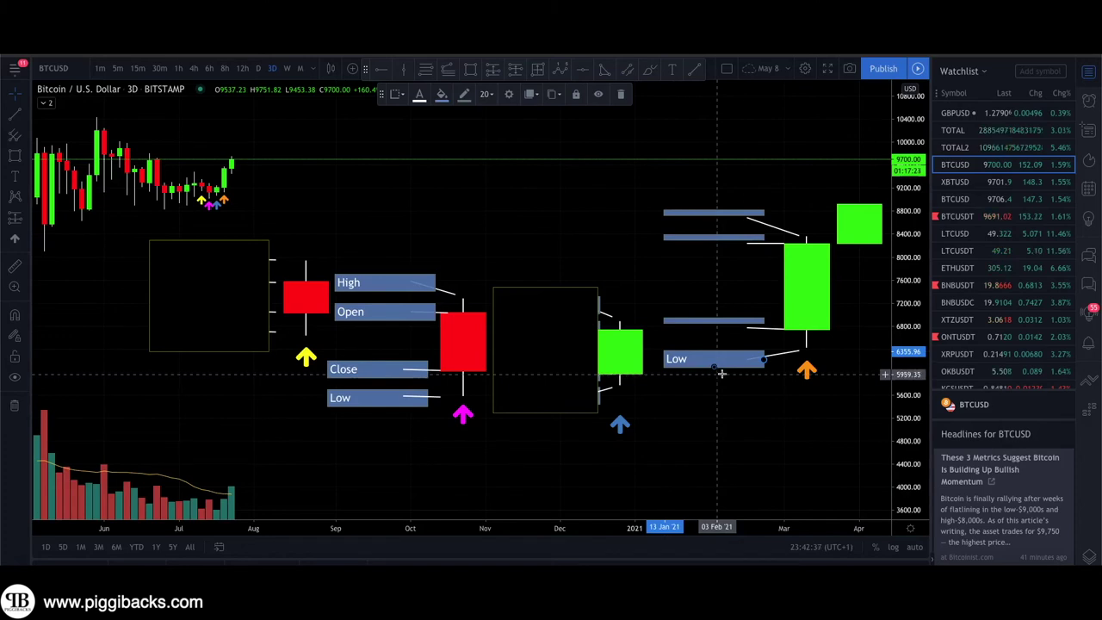
click(684, 325)
click(684, 324)
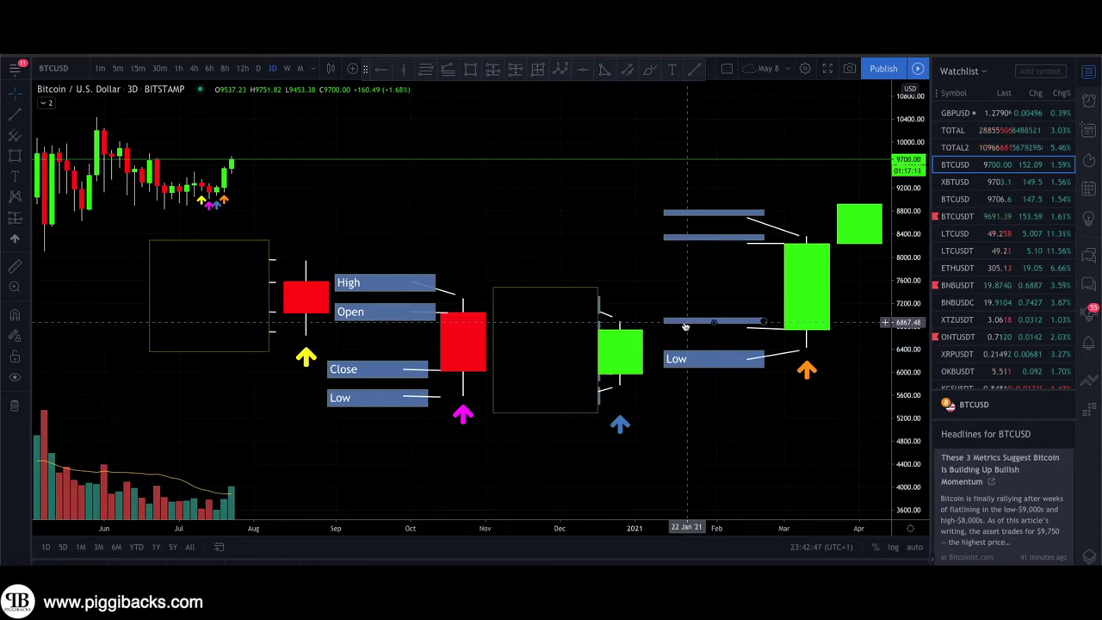
double_click(684, 325)
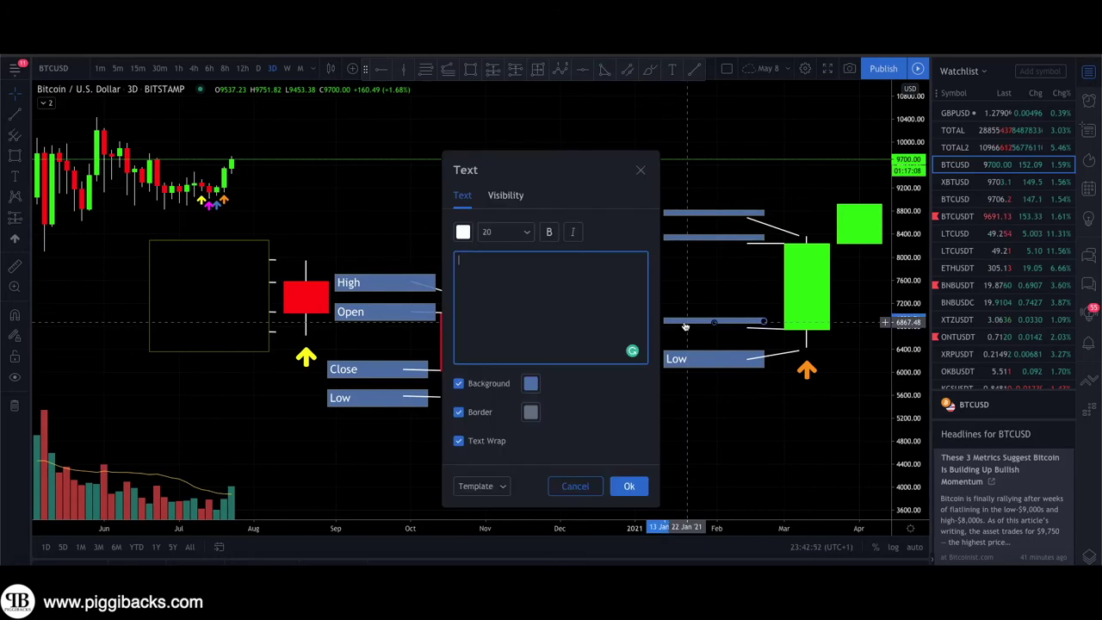
text(Open)
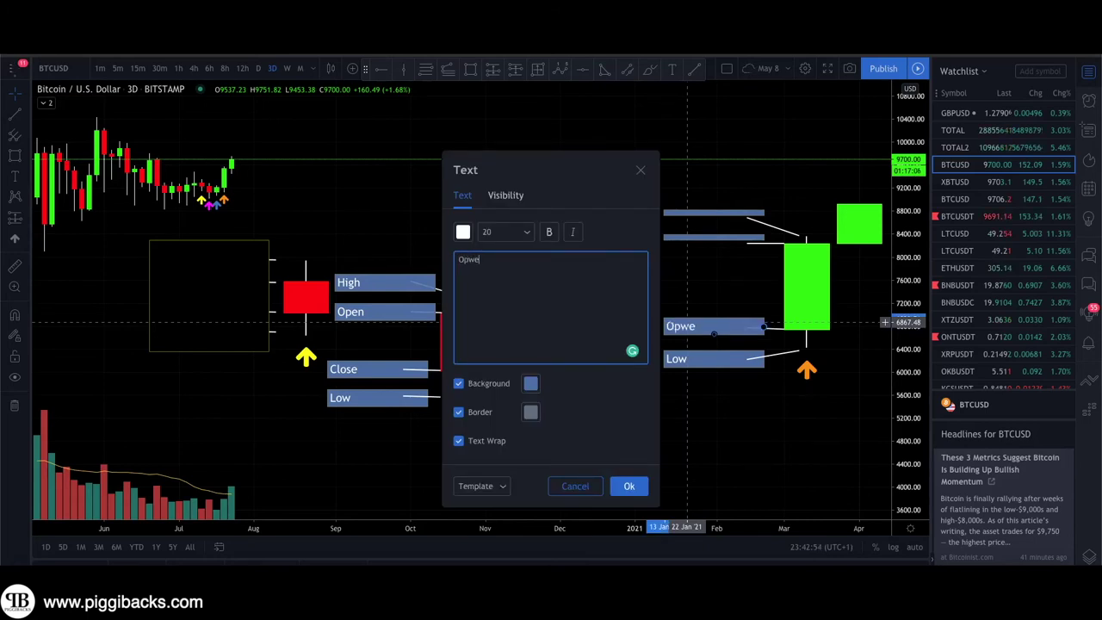
click(751, 339)
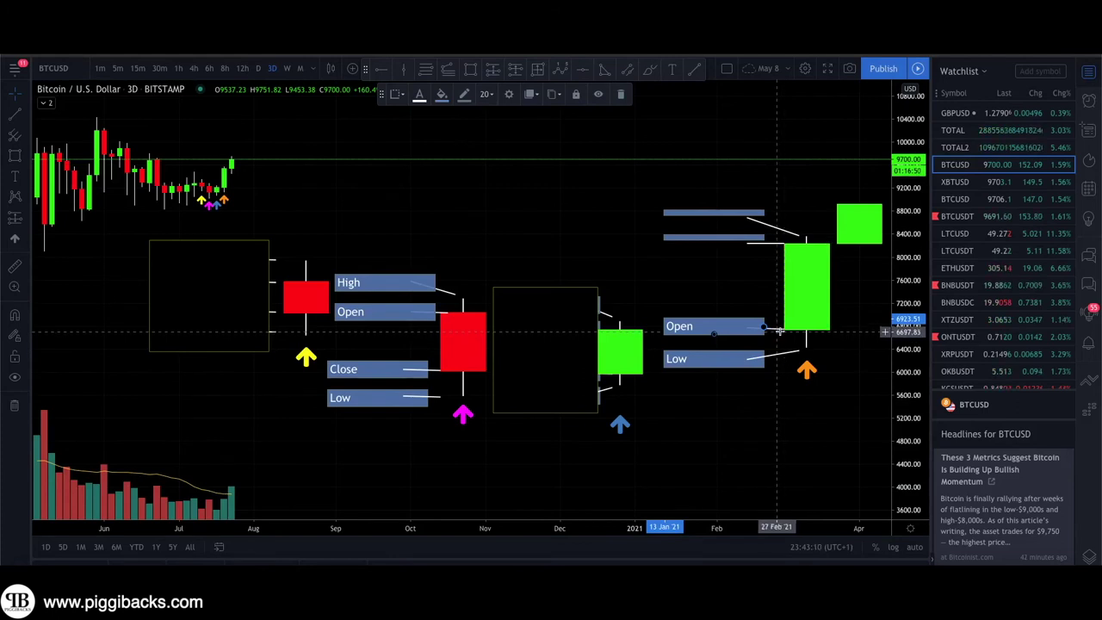
Fill the two upper empty labels beside the large green candle with the orange arrow with "Close" and "High".
double_click(668, 239)
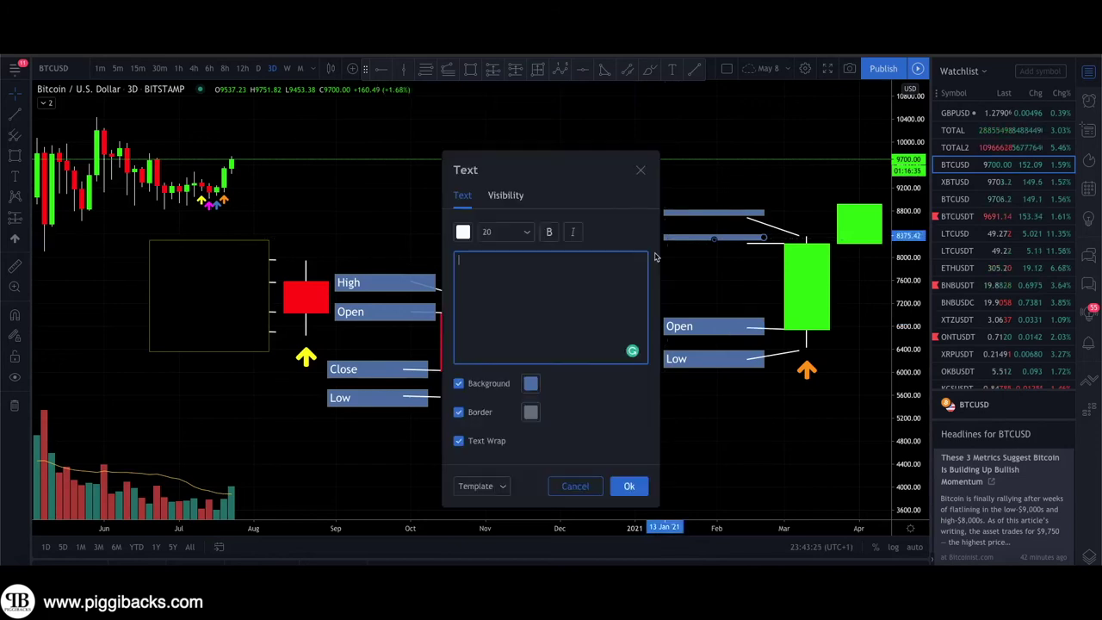
text(Close)
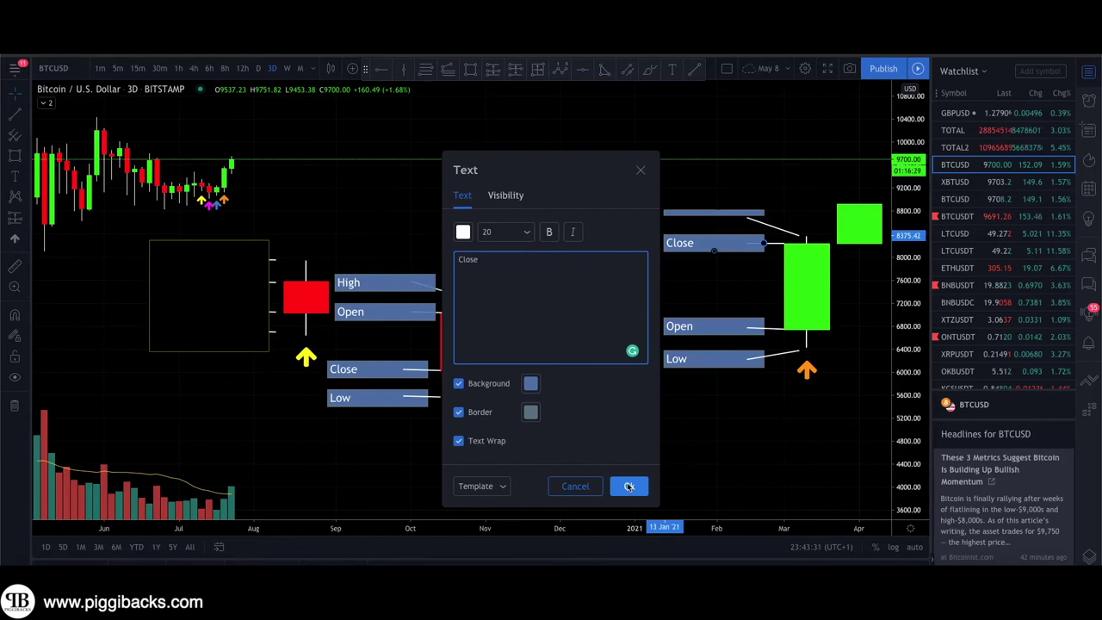
click(629, 487)
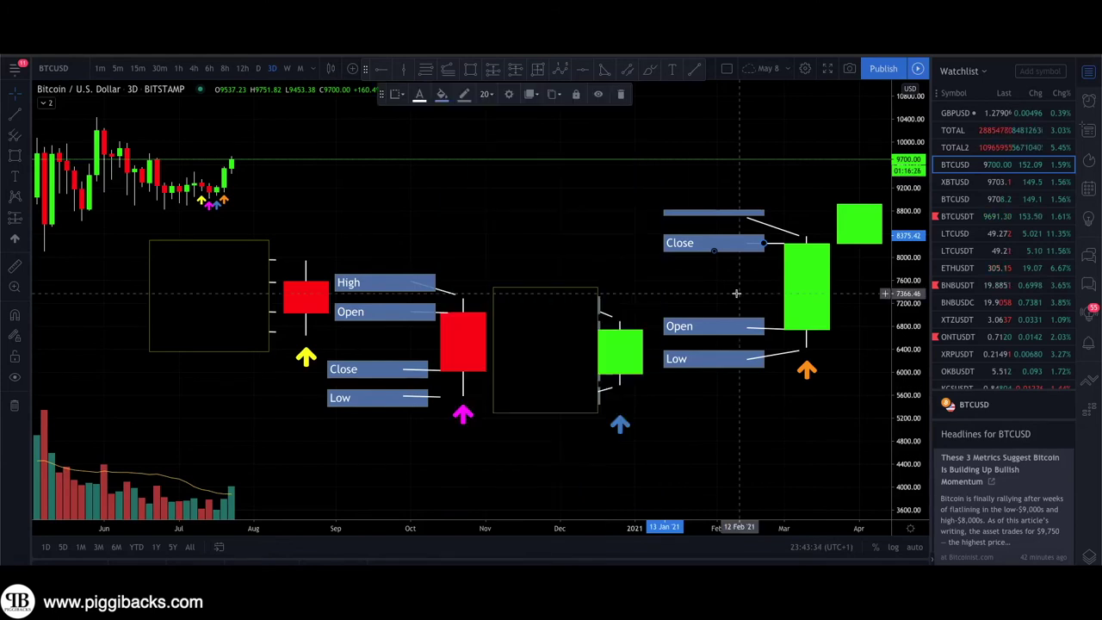
click(669, 215)
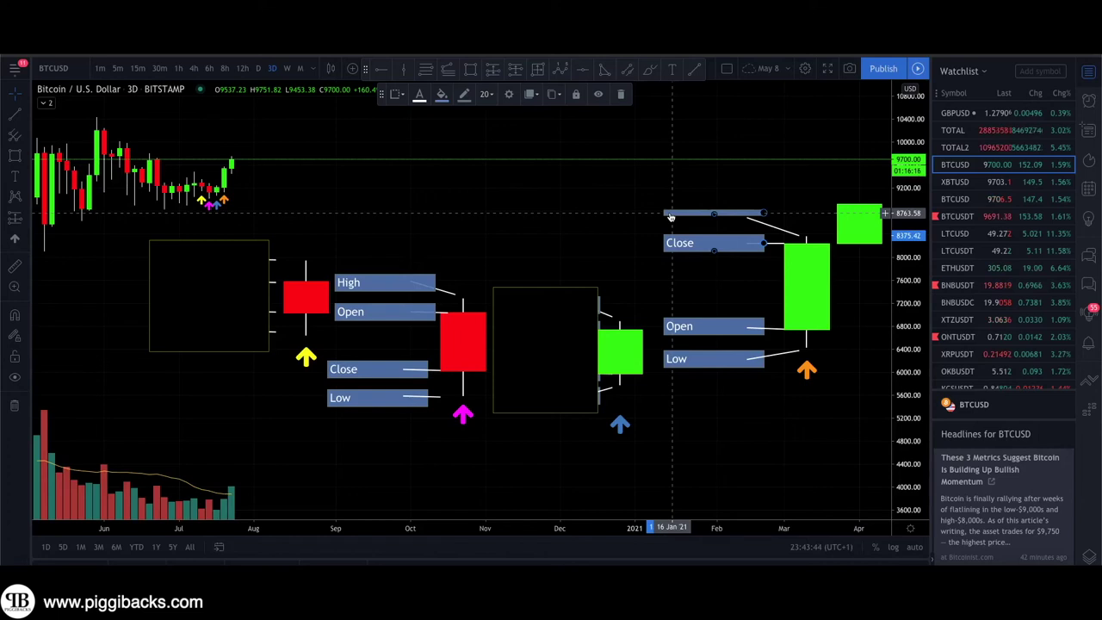
double_click(671, 217)
text(High)
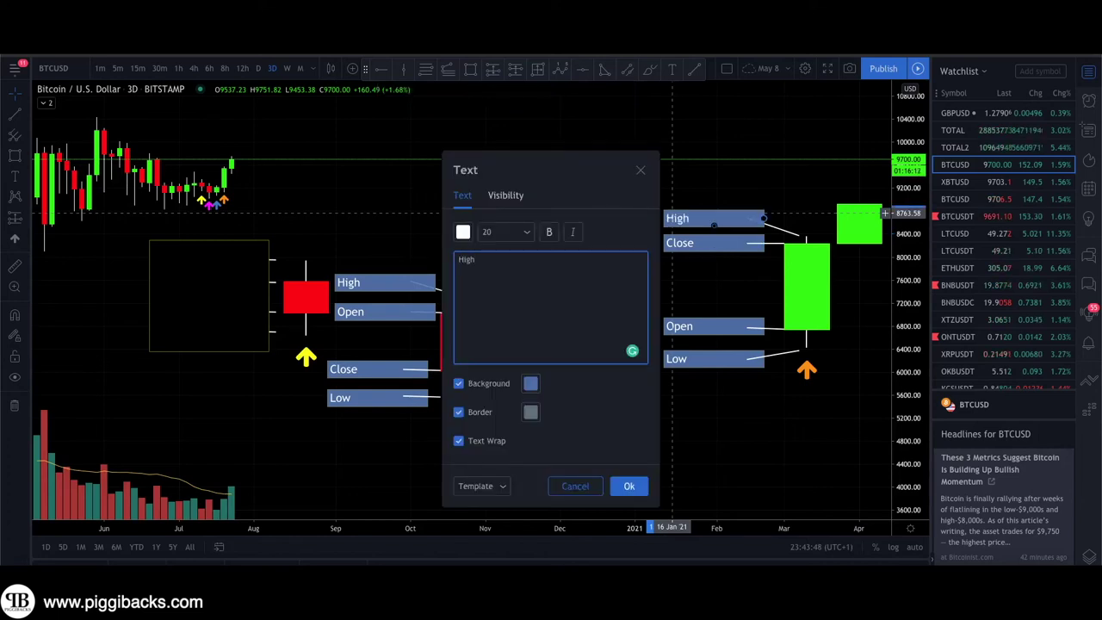
click(631, 487)
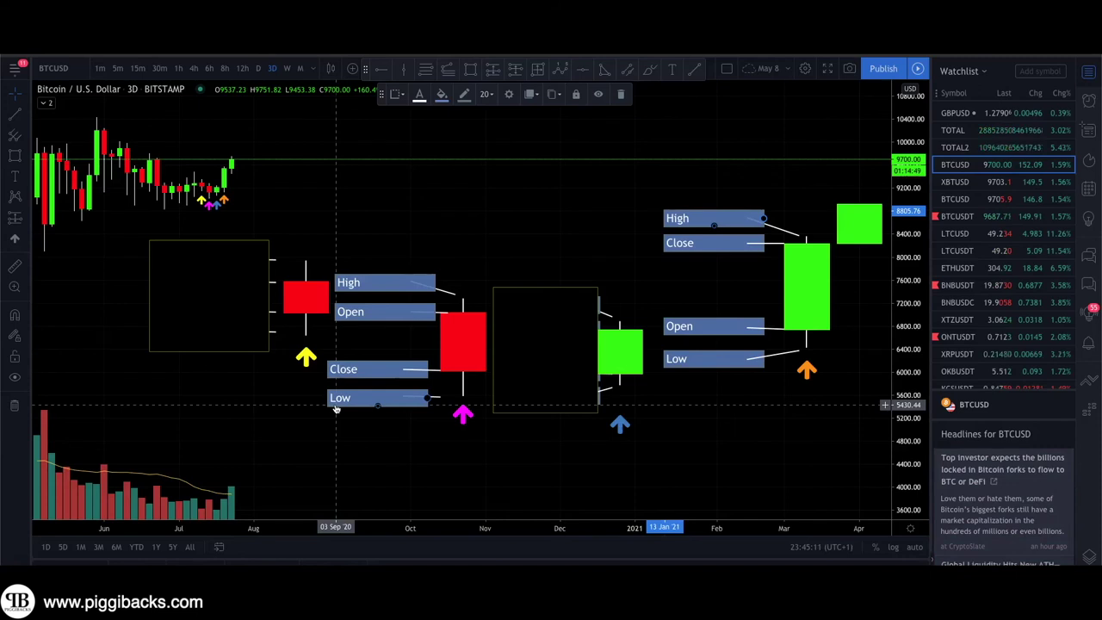
Read the open, high, low and close values of the small chart candles marked by the magenta and yellow arrows.
key(ctrl+v)
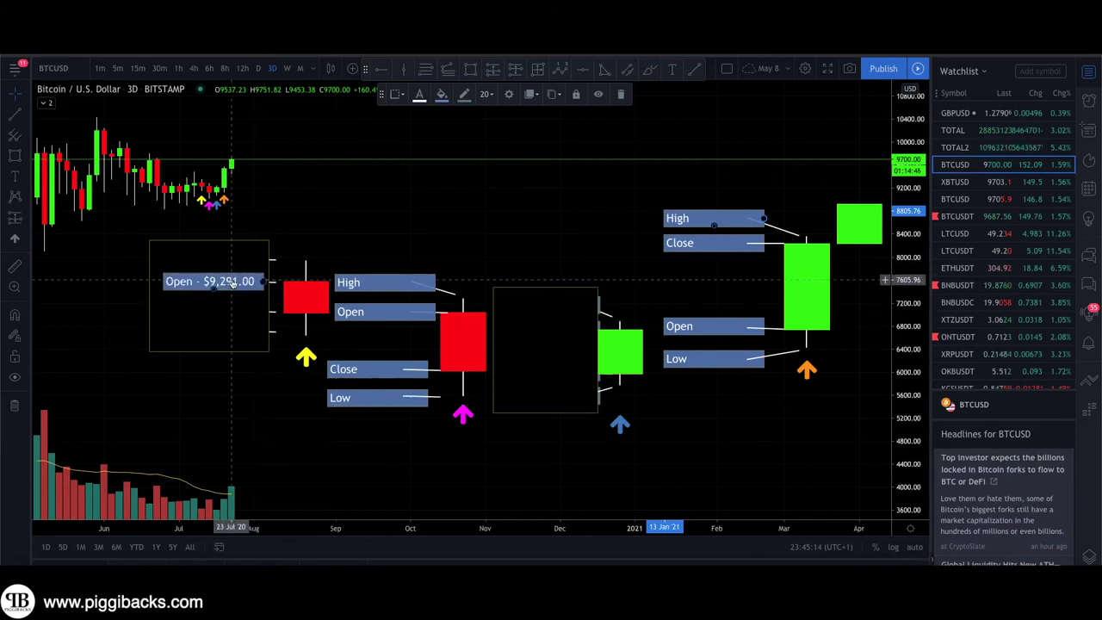
key(ctrl+z)
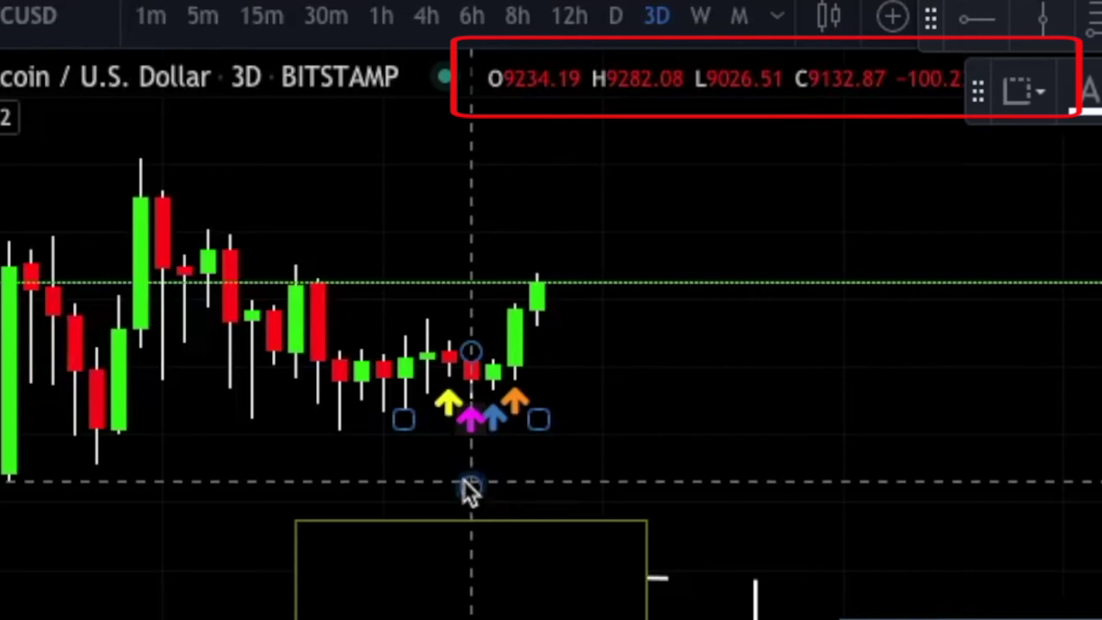
click(457, 474)
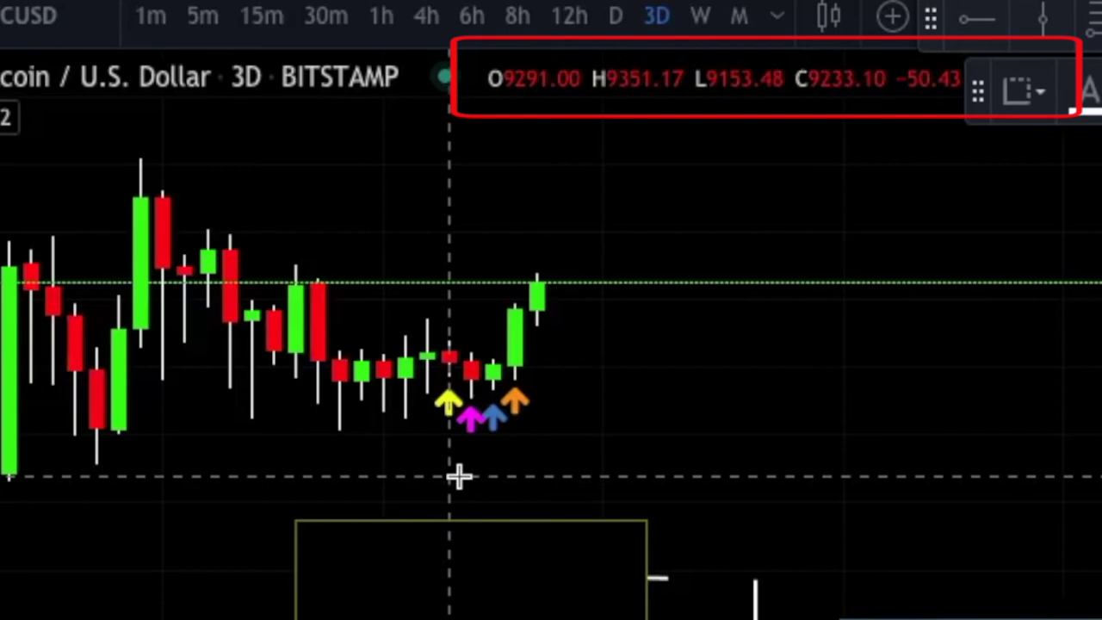
click(459, 476)
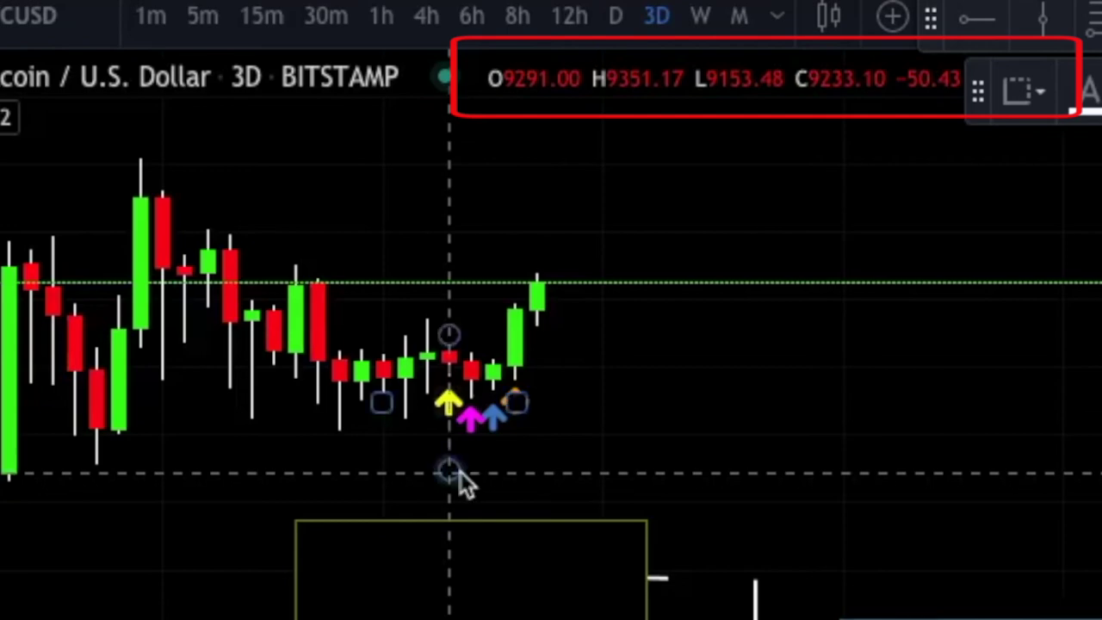
click(478, 471)
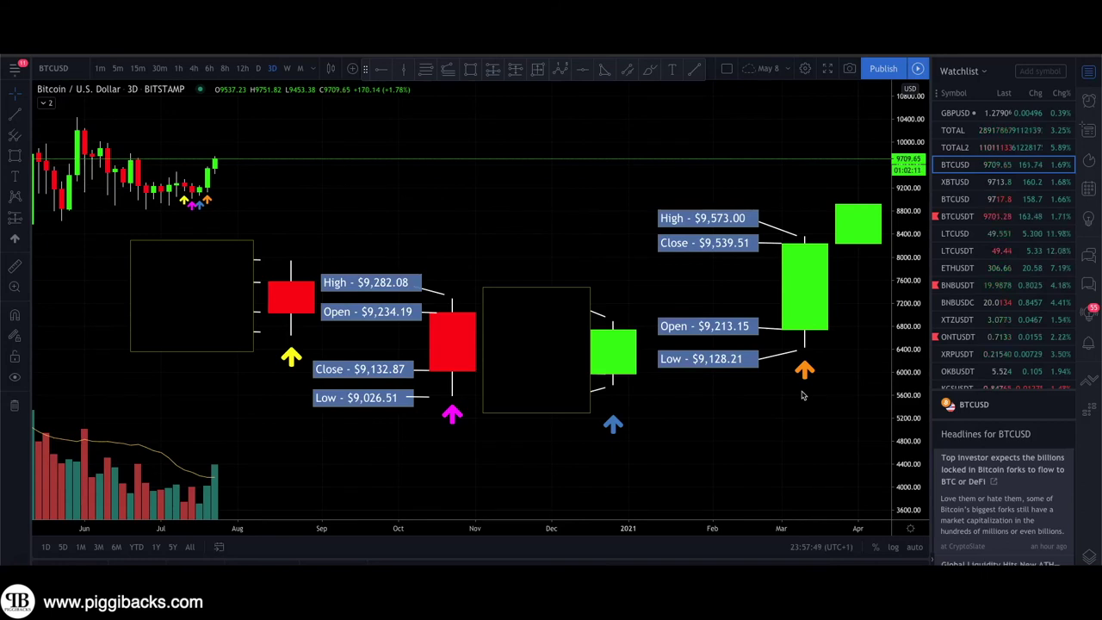
Delete the two black rectangles covering the price labels, and clear the Close connector line beside the first red candle off its label text.
click(544, 414)
drag(544, 416, 229, 355)
key(Delete)
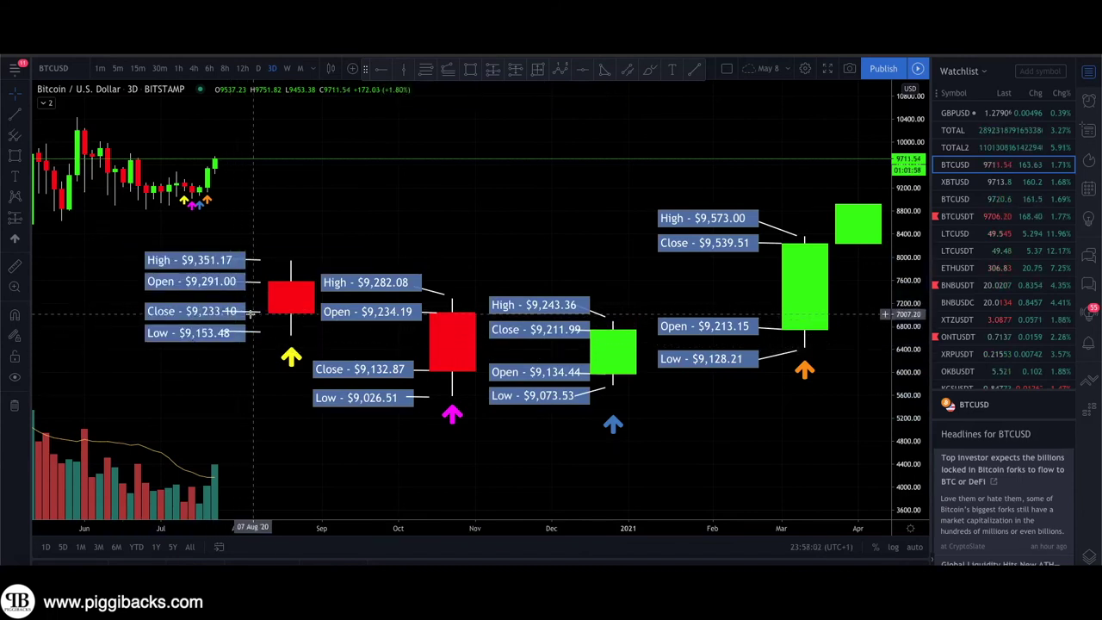
click(245, 312)
mouse_move(246, 311)
mouse_down()
mouse_move(250, 335)
mouse_move(257, 289)
mouse_up()
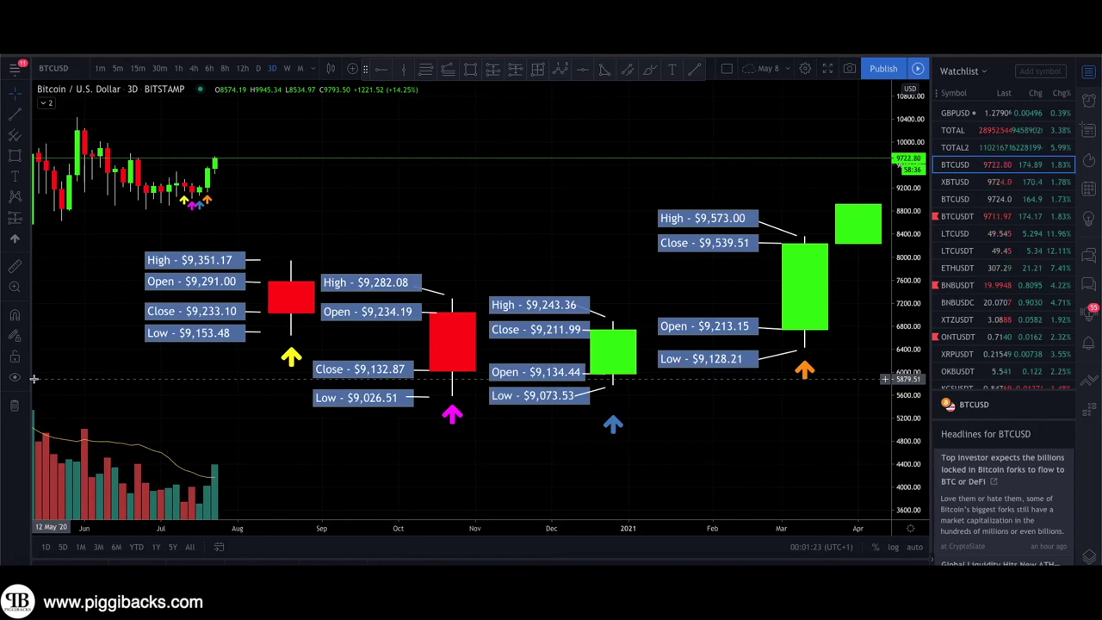
Move the last large green rectangle further along the time axis to end at 13 May '21, leaving a wide gap after the orange-arrow candle.
drag(544, 457, 428, 439)
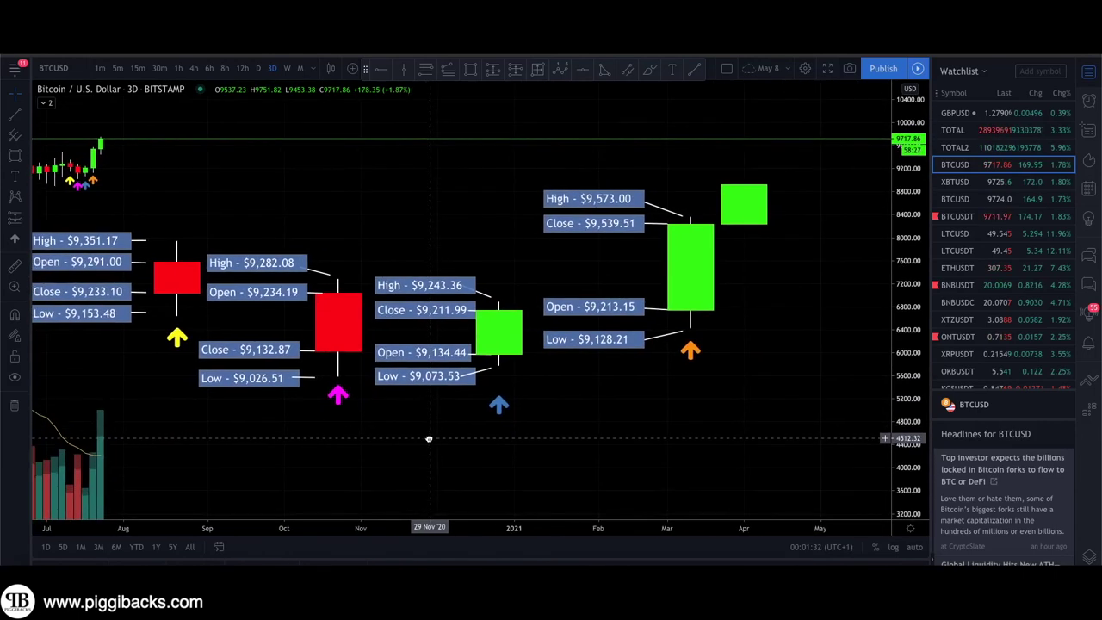
click(760, 226)
drag(760, 226, 844, 224)
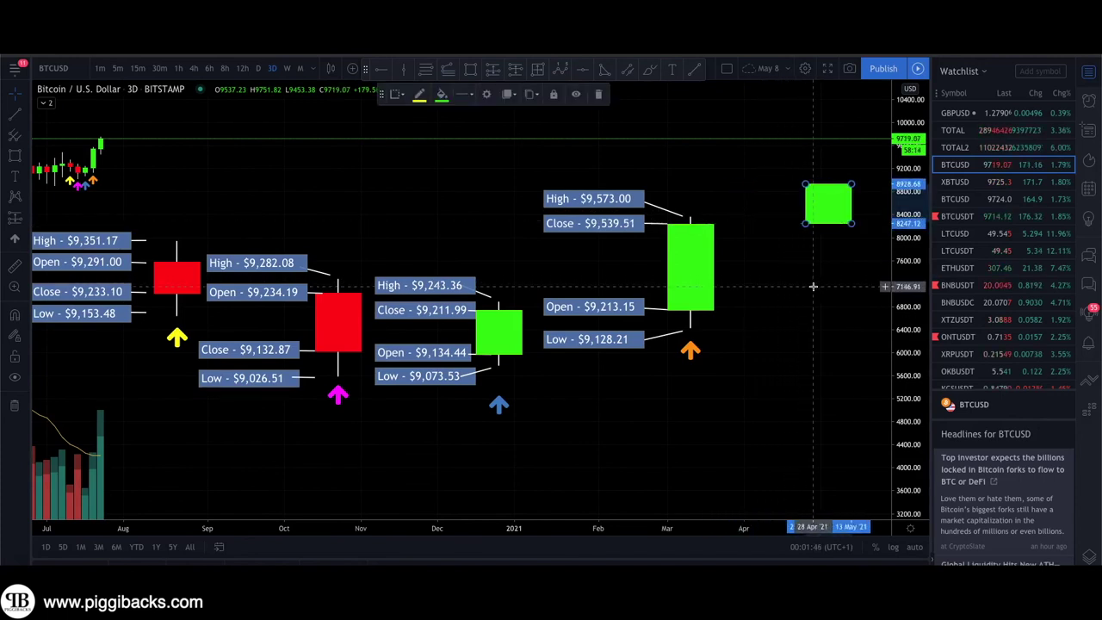
click(760, 387)
drag(681, 383, 647, 387)
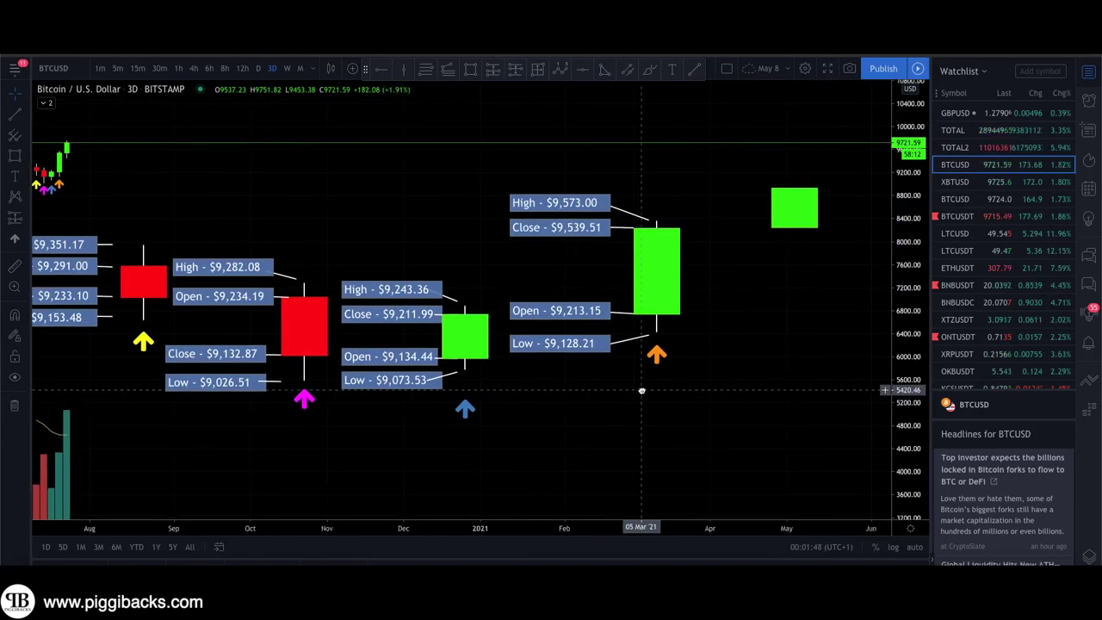